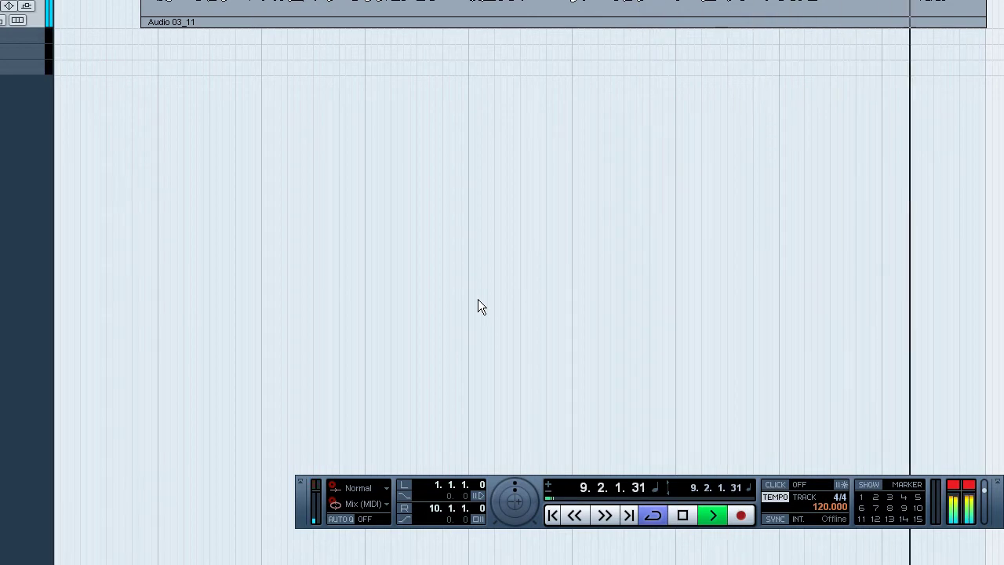
- Stop playback and return the cursor to the project start
key("space")
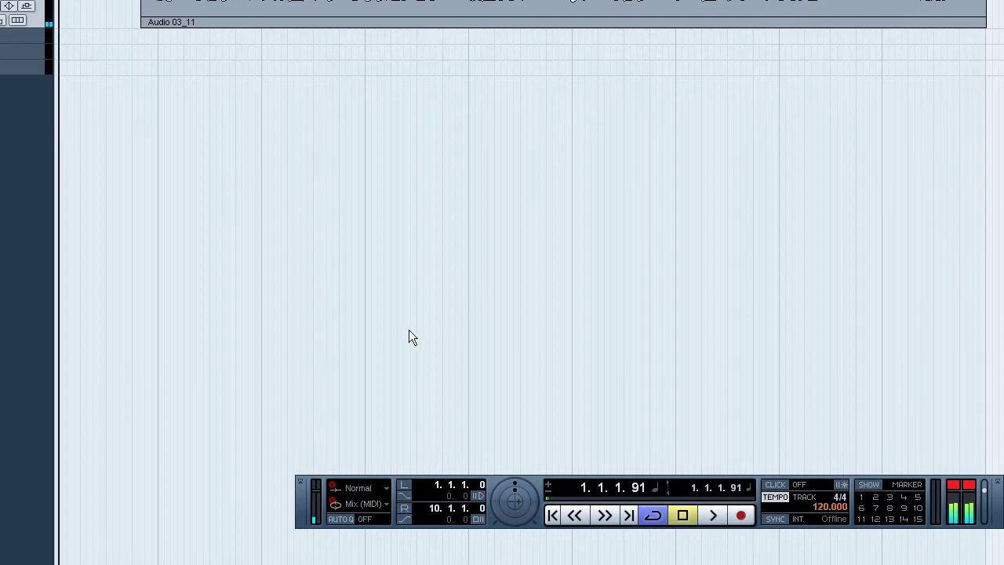
left_click(552, 515)
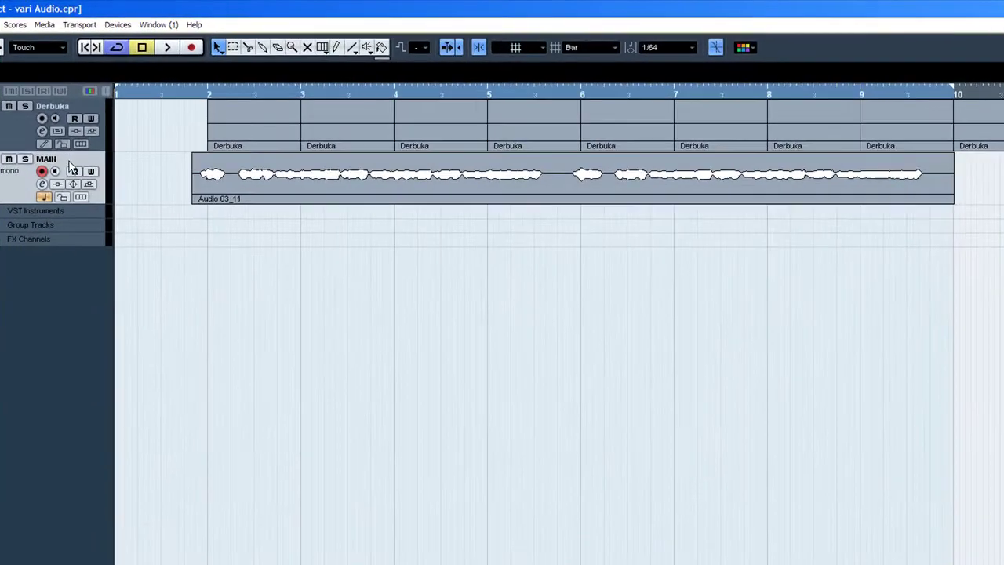
- Bounce the MAIN track's audio from bar 1 to bar 10, replace the original event, and select the new event
left_click(198, 195)
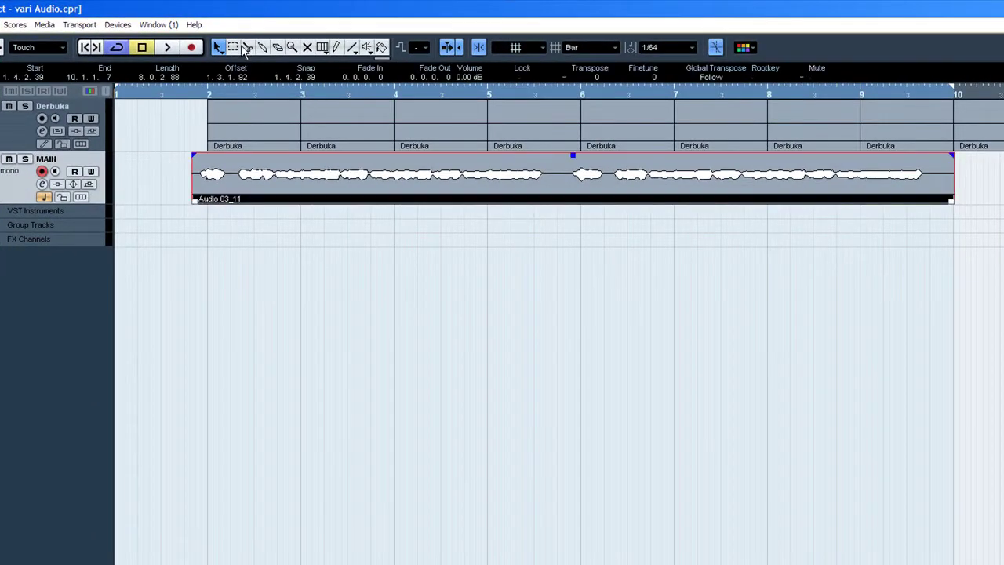
left_click(233, 47)
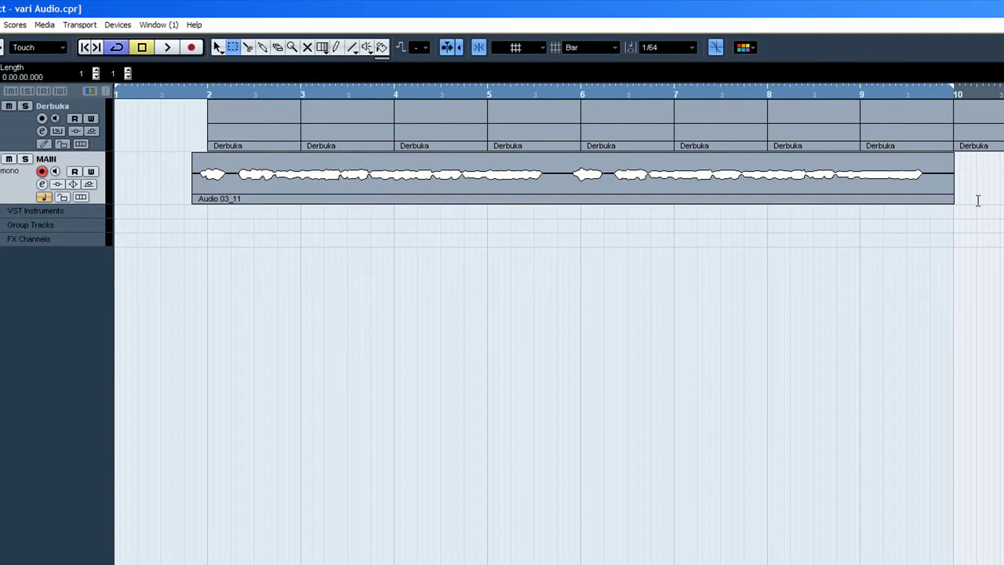
left_click_drag(957, 183, 135, 181)
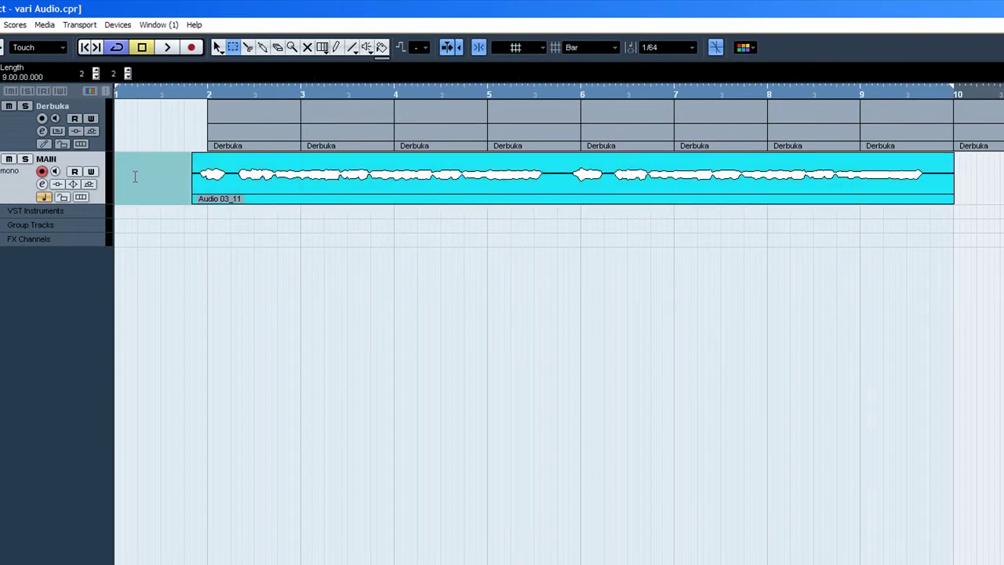
right_click(136, 182)
mouse_move(235, 473)
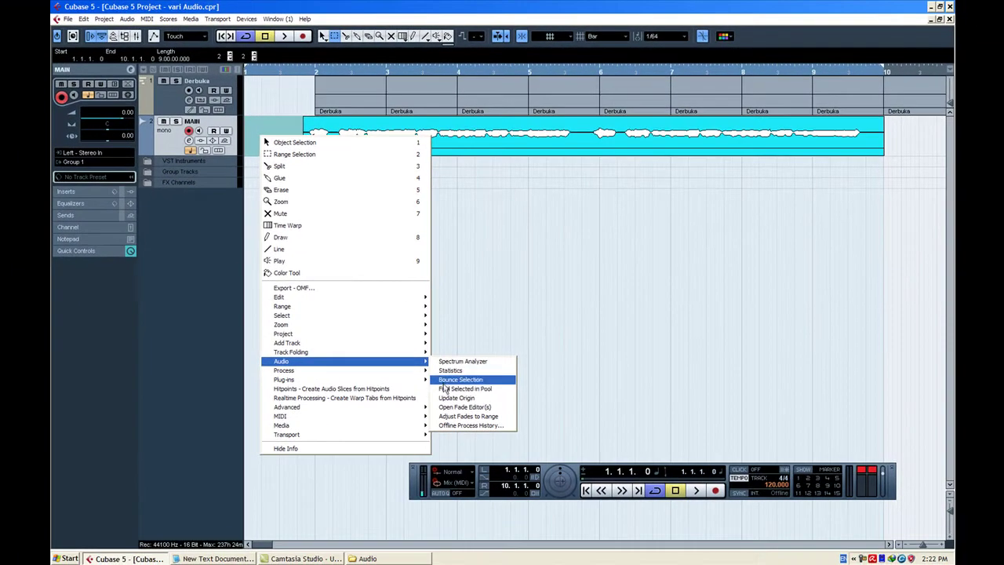
left_click(439, 396)
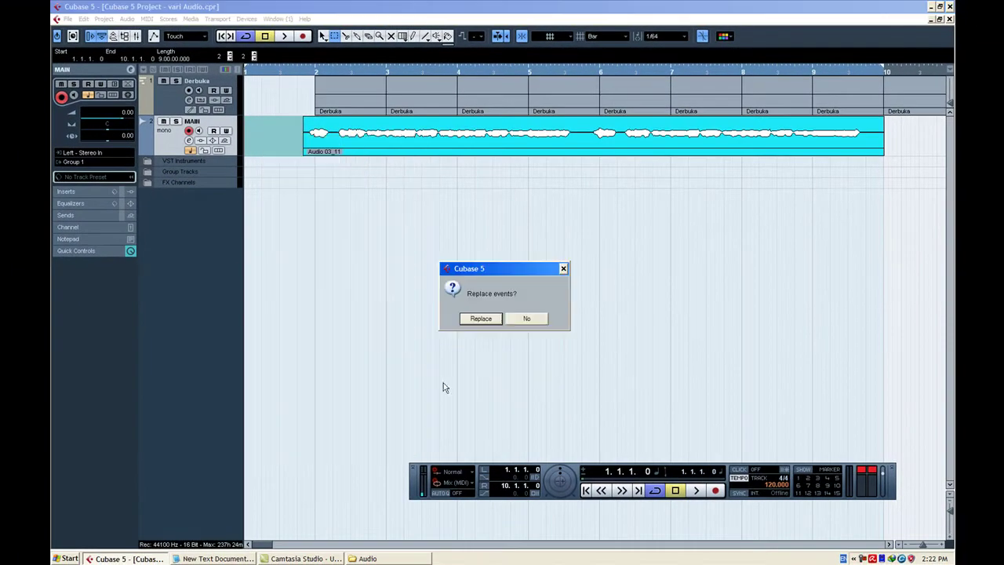
left_click(481, 317)
left_click(319, 135)
left_click(320, 37)
left_click(267, 154)
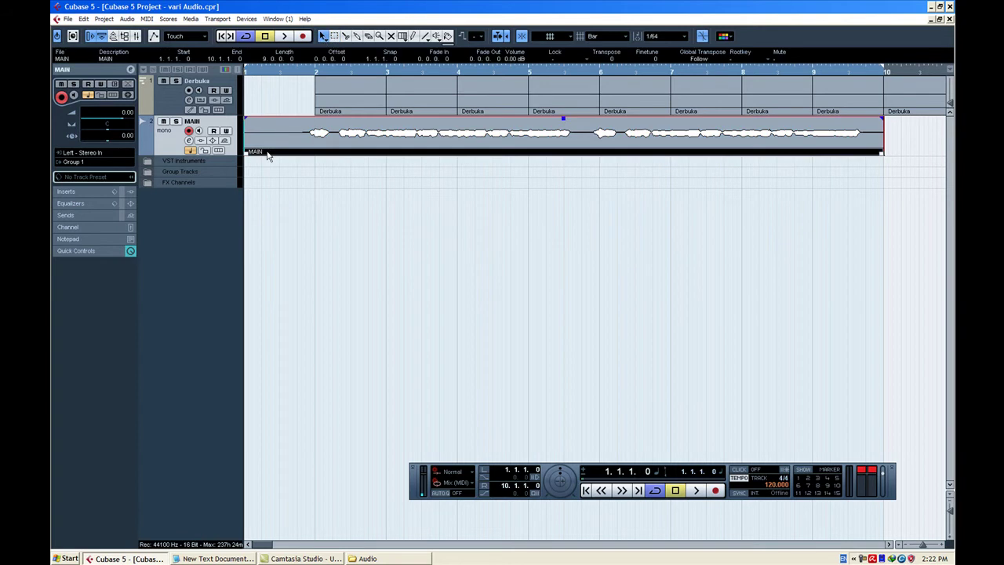
- Switch to the Notepad notes, review the VARI Audio instructions on exporting, duplicating and bouncing tracks, and return to Cubase
left_click(213, 559)
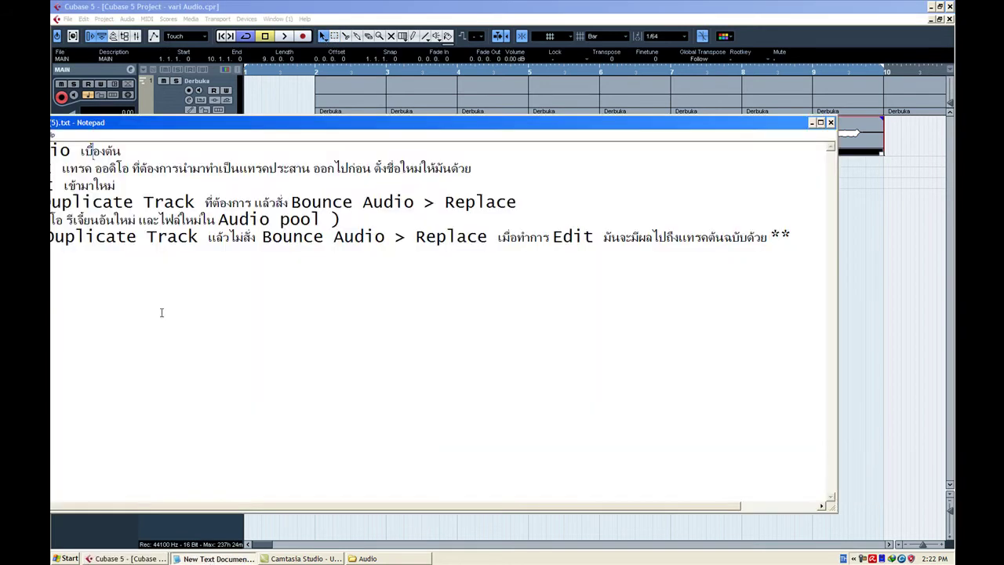
left_click_drag(165, 124, 347, 116)
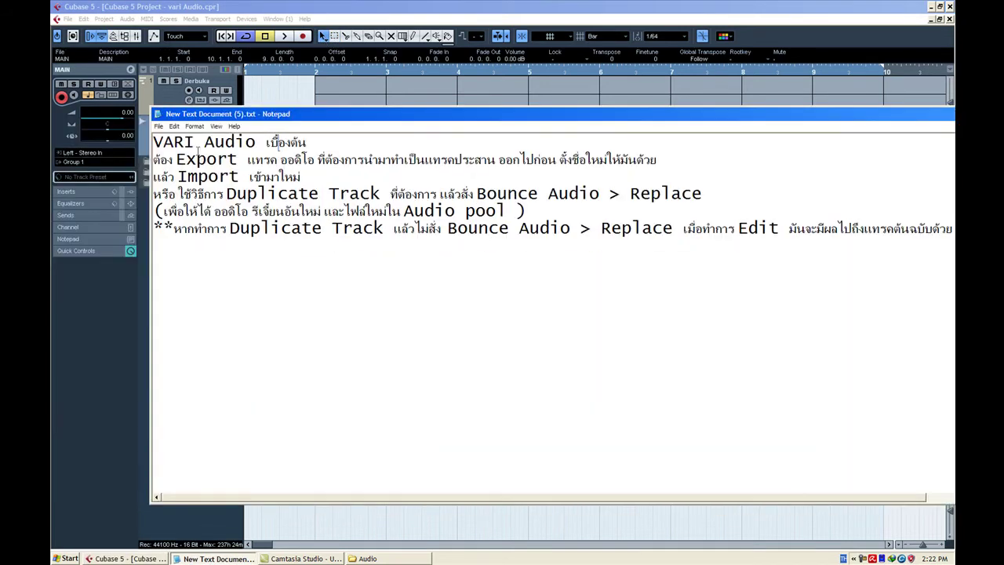
left_click_drag(154, 141, 305, 143)
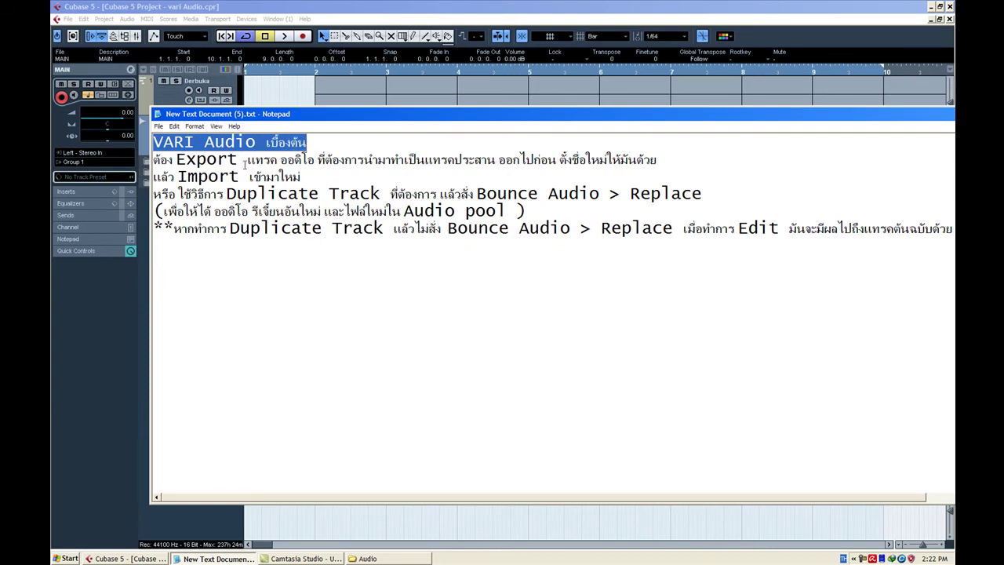
left_click_drag(160, 160, 649, 171)
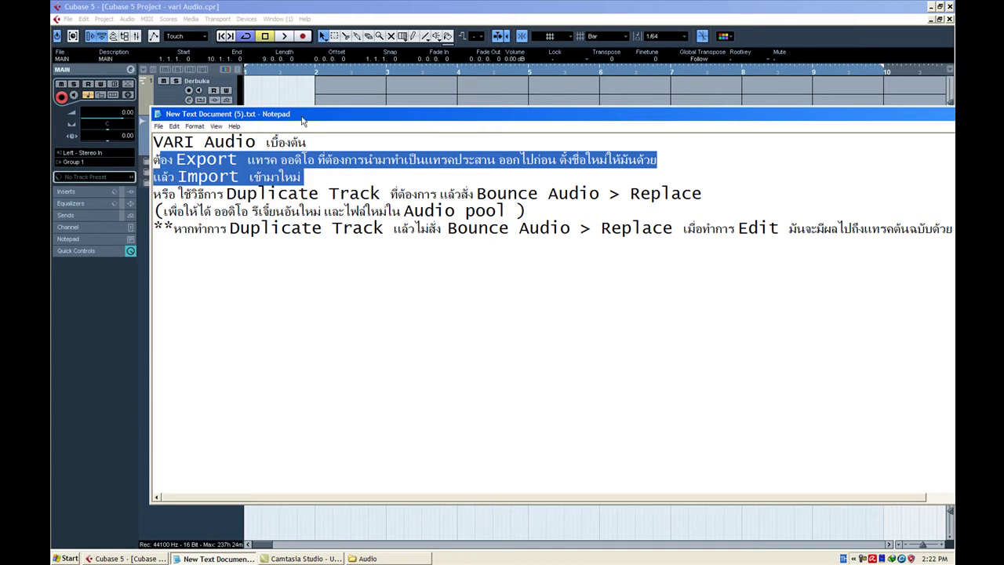
left_click_drag(302, 115, 281, 291)
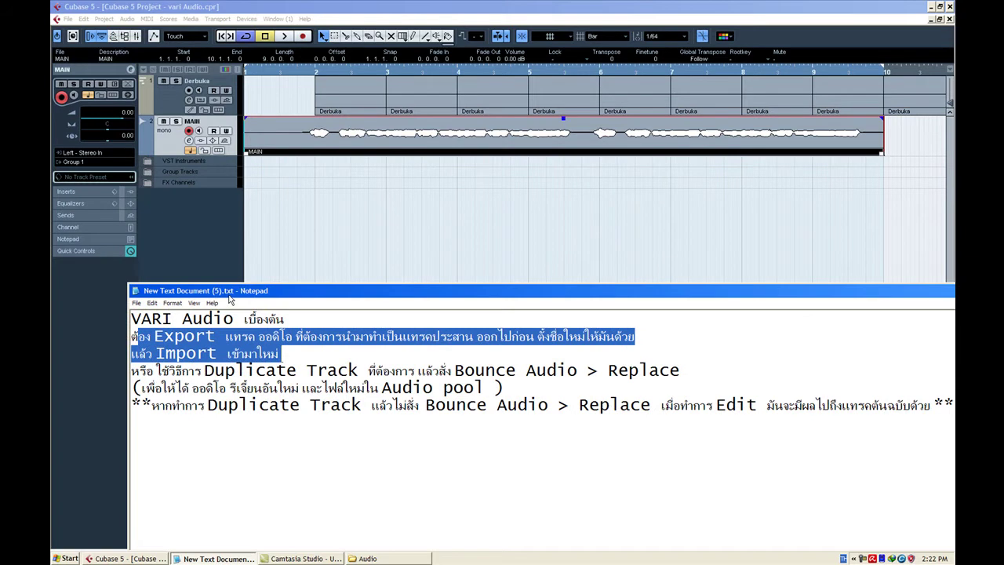
left_click_drag(229, 296, 233, 186)
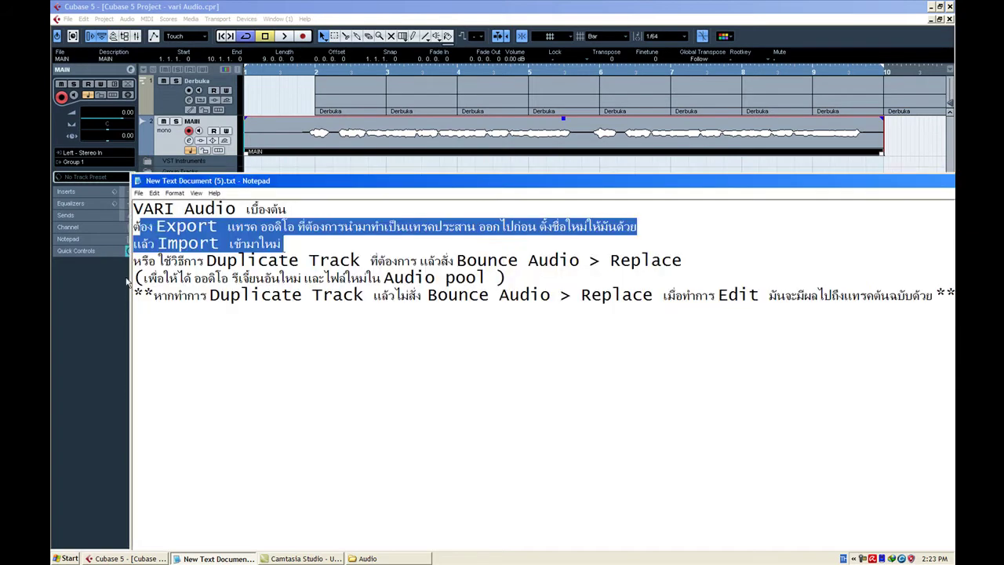
left_click_drag(134, 262, 635, 269)
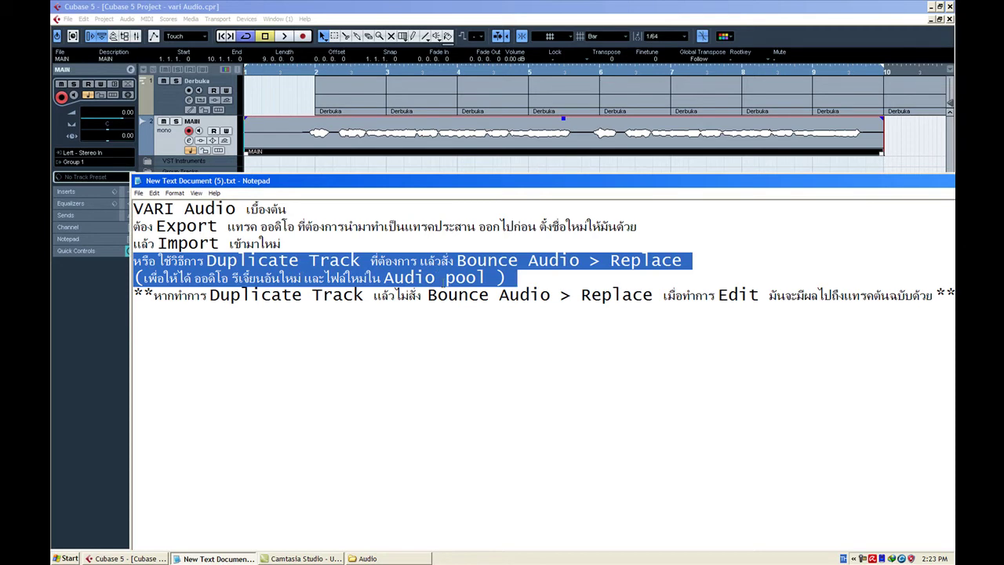
left_click_drag(135, 295, 921, 295)
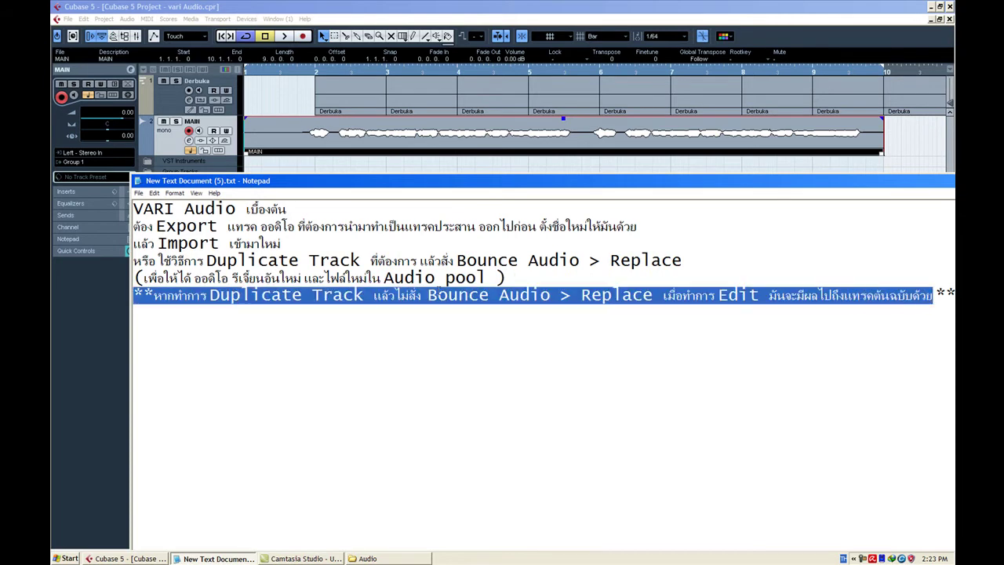
left_click(58, 288)
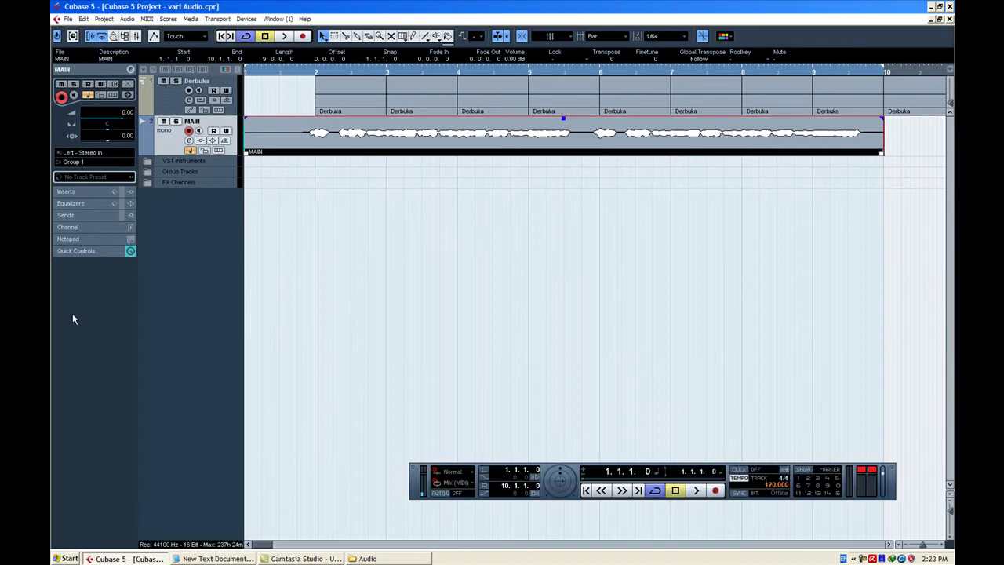
- Duplicate the MAIN track and rename the copy Churus1
right_click(285, 151)
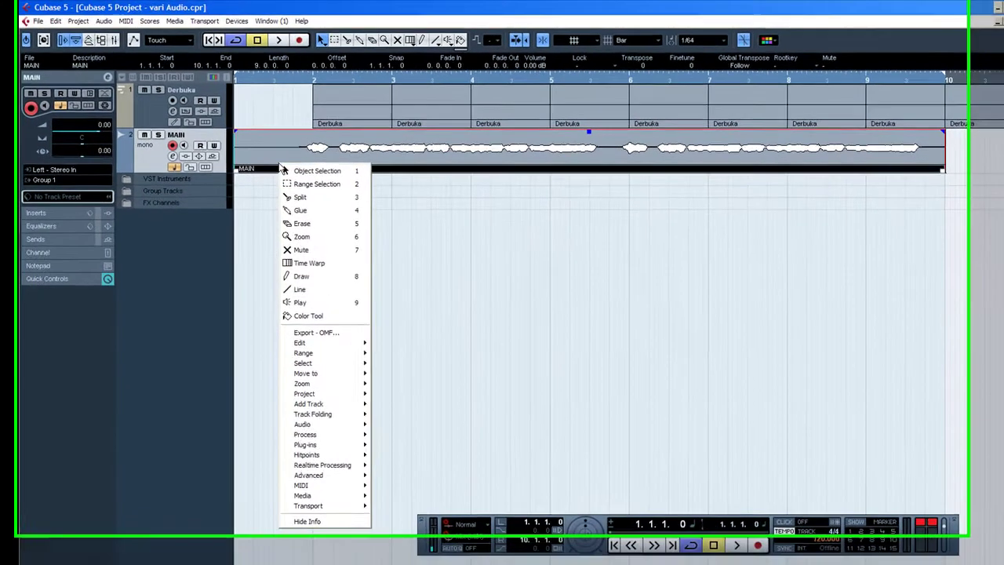
right_click(167, 149)
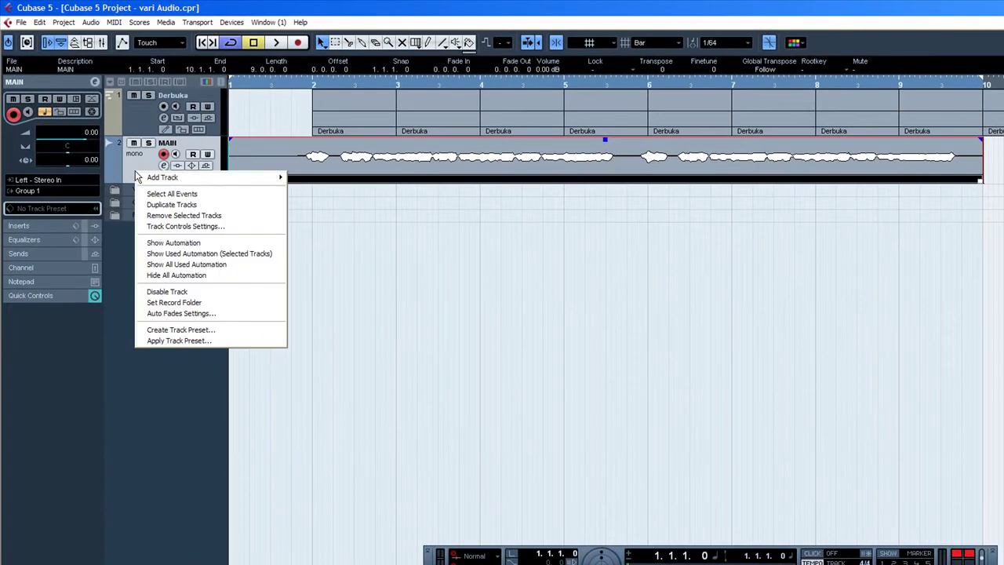
left_click(159, 205)
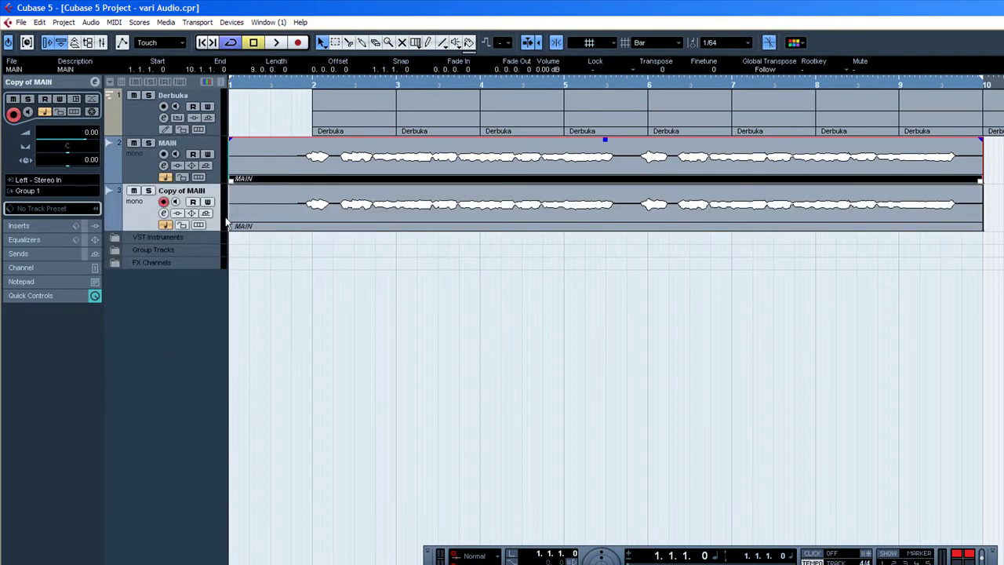
double_click(197, 195)
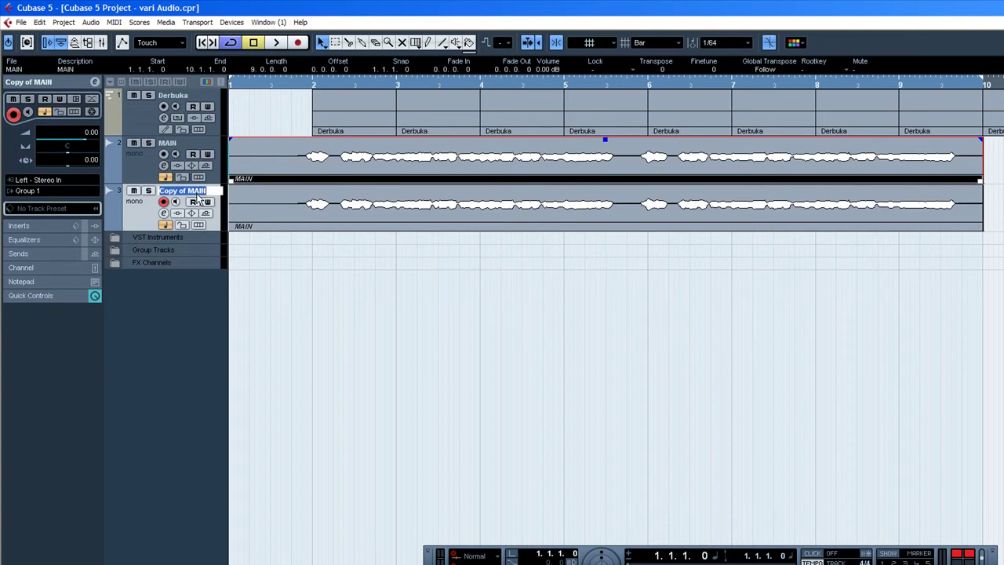
type("Churus1")
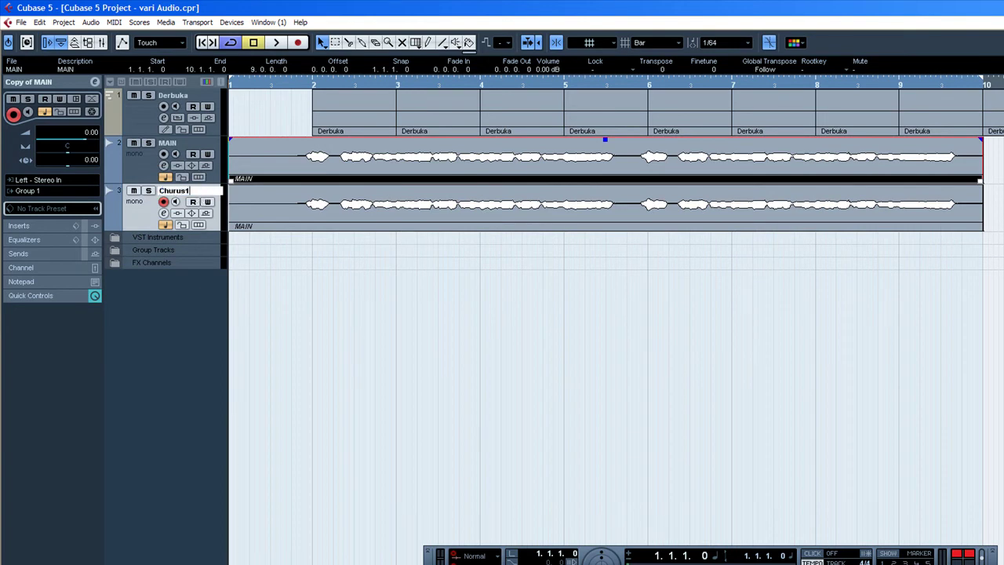
key("Return")
- Bounce the Churus1 track's audio from bar 1 to bar 10 and replace its event
left_click(233, 226)
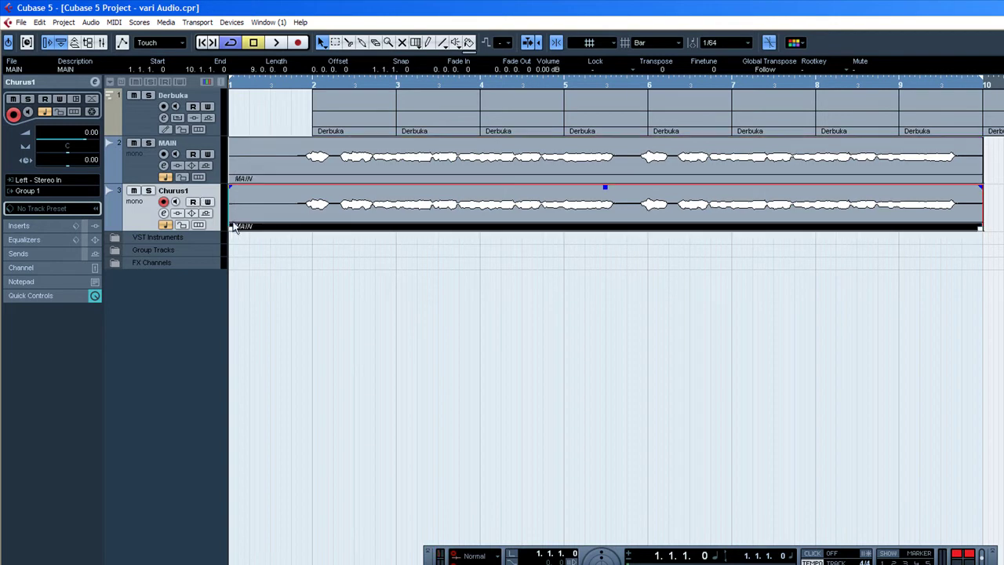
left_click_drag(232, 229, 276, 221)
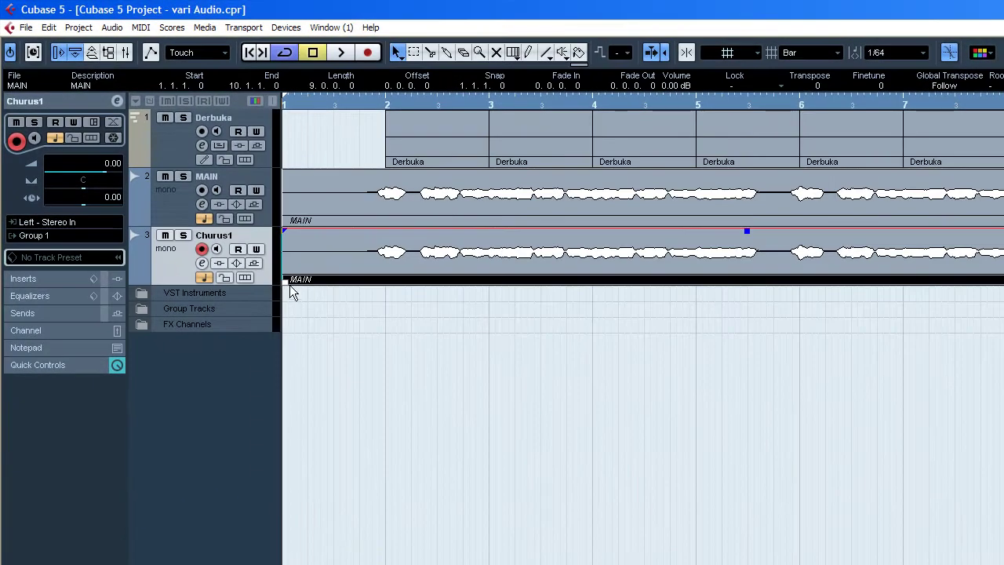
left_click_drag(233, 228, 256, 228)
left_click_drag(324, 279, 283, 280)
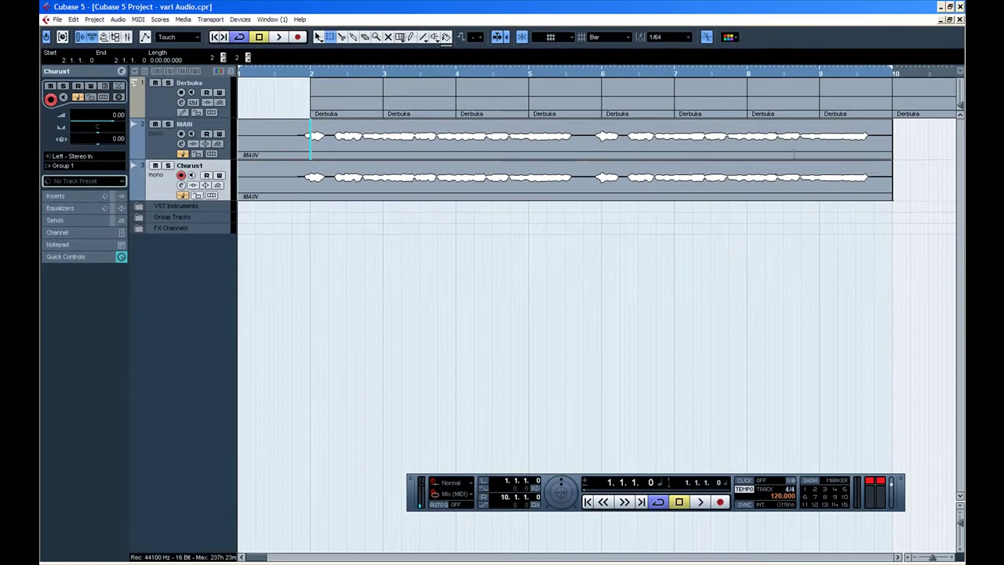
left_click_drag(895, 177, 176, 191)
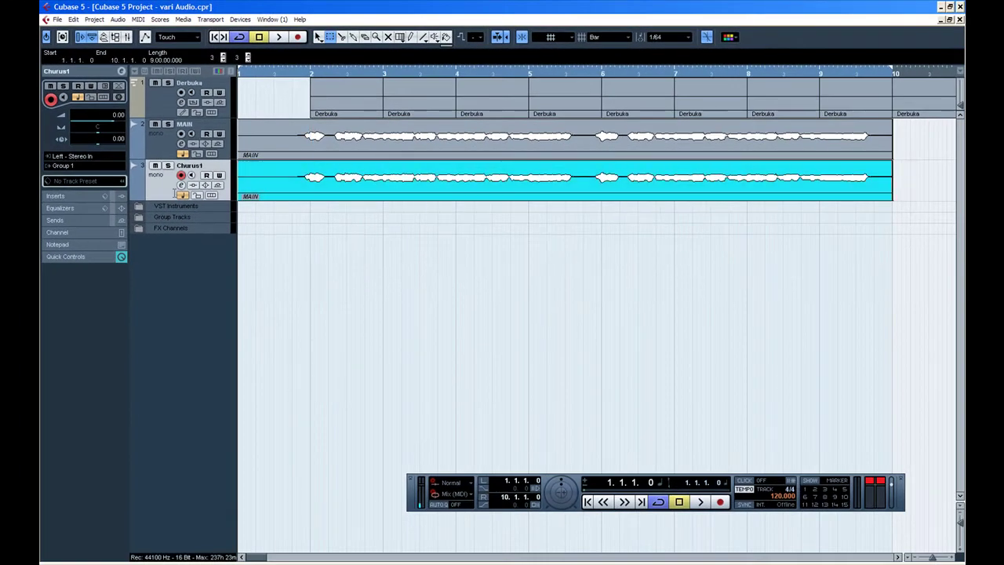
right_click(295, 192)
mouse_move(389, 422)
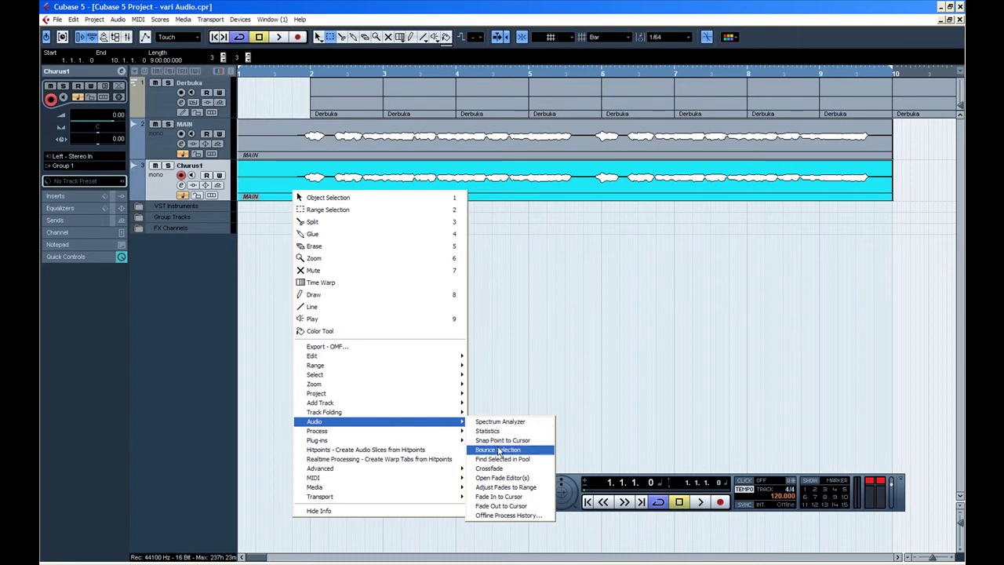
left_click(498, 450)
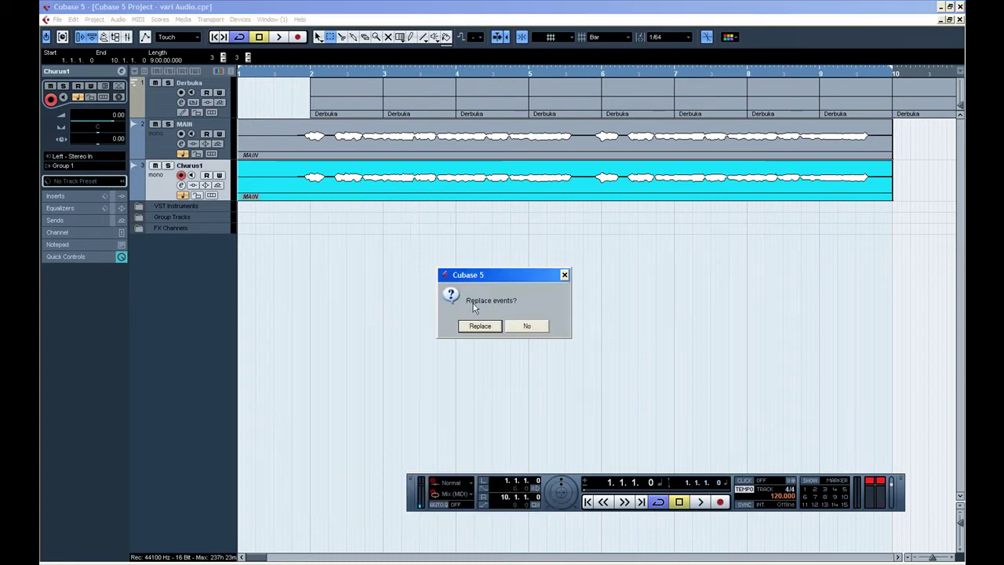
left_click(480, 326)
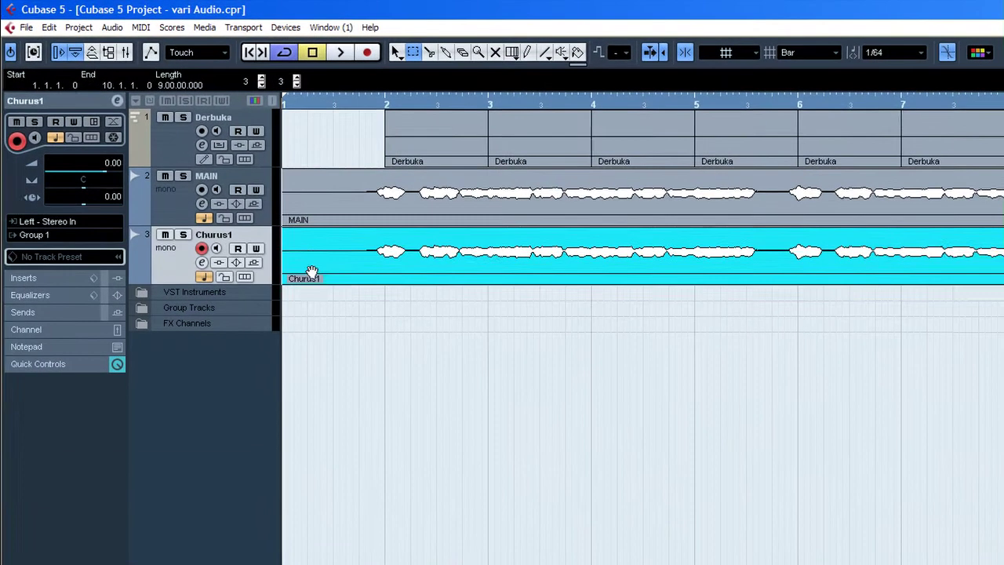
- Play the MAIN and Churus1 tracks together from bar 2, stopping after about a bar
left_click(358, 109)
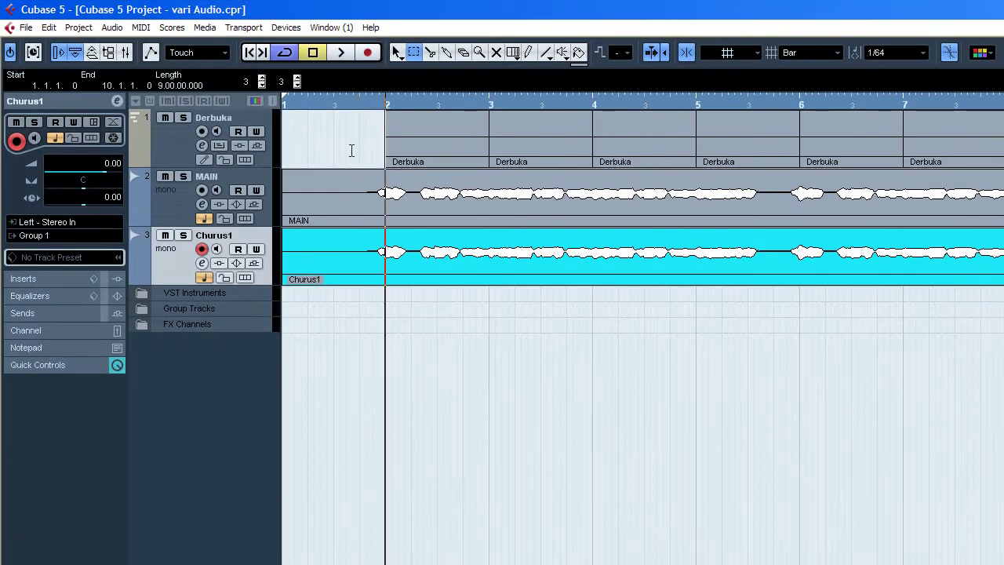
key("space")
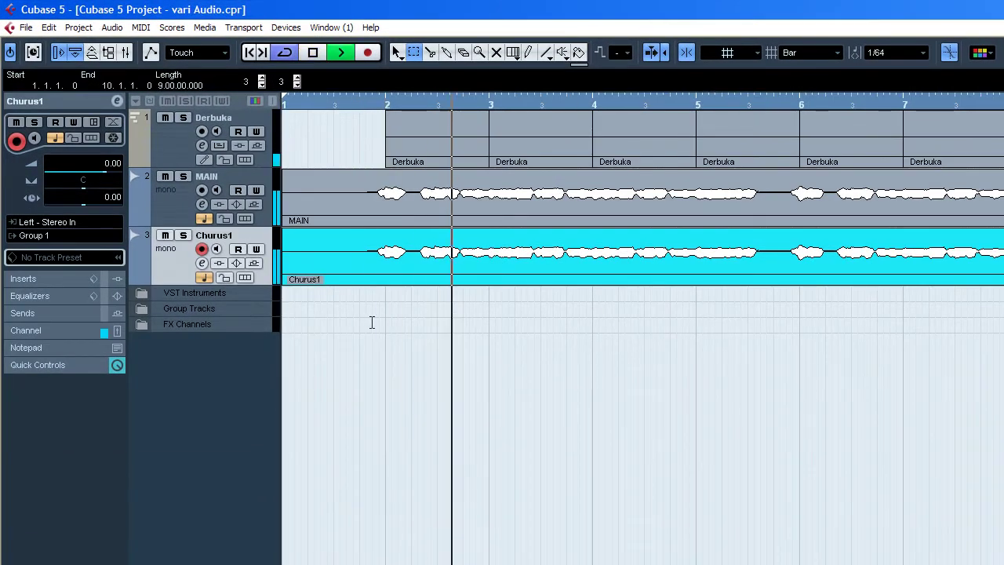
key("space")
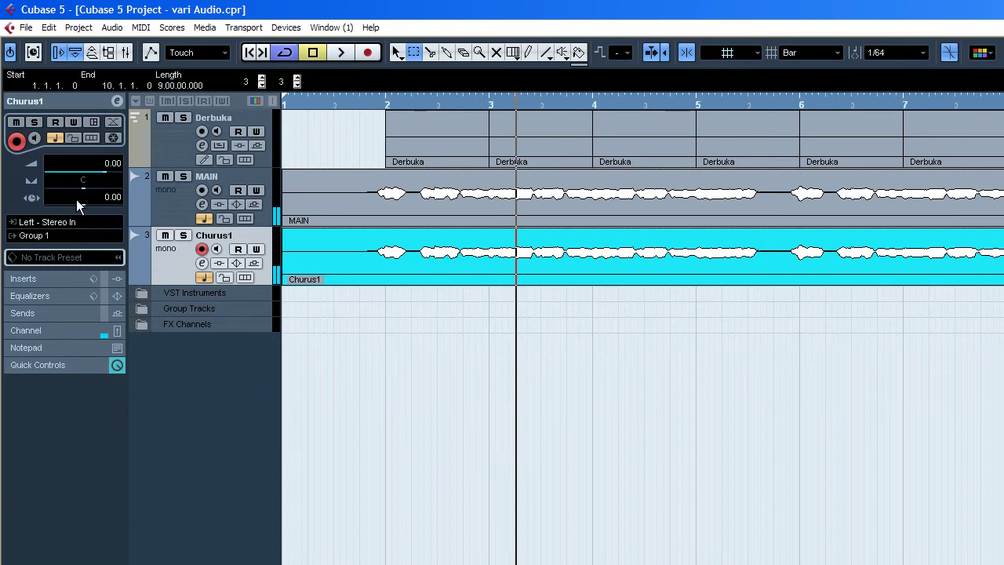
- Pan the Churus1 track to L40 during playback, briefly muting the MAIN track to compare, and stop playback
left_click(347, 101)
key("space")
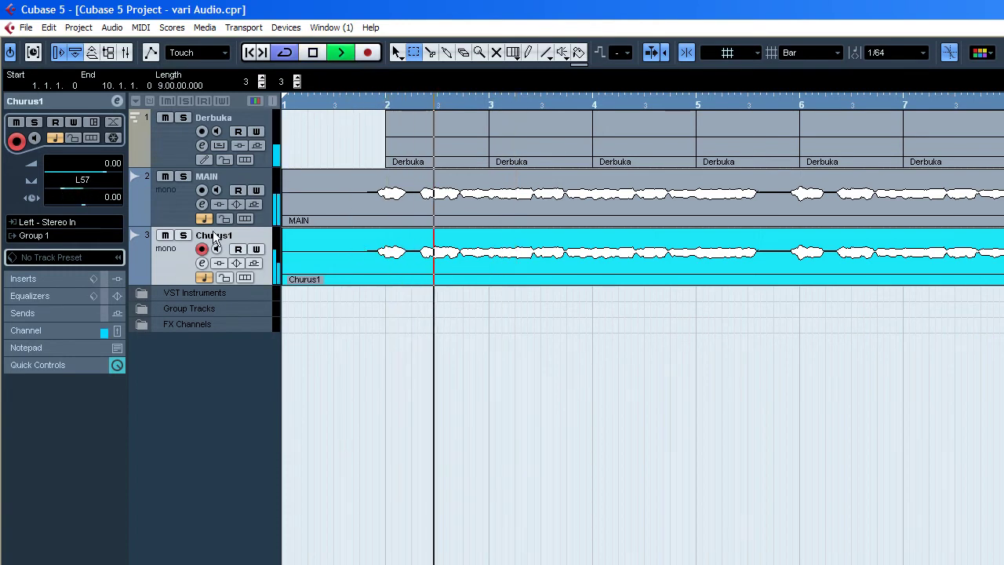
left_click(165, 176)
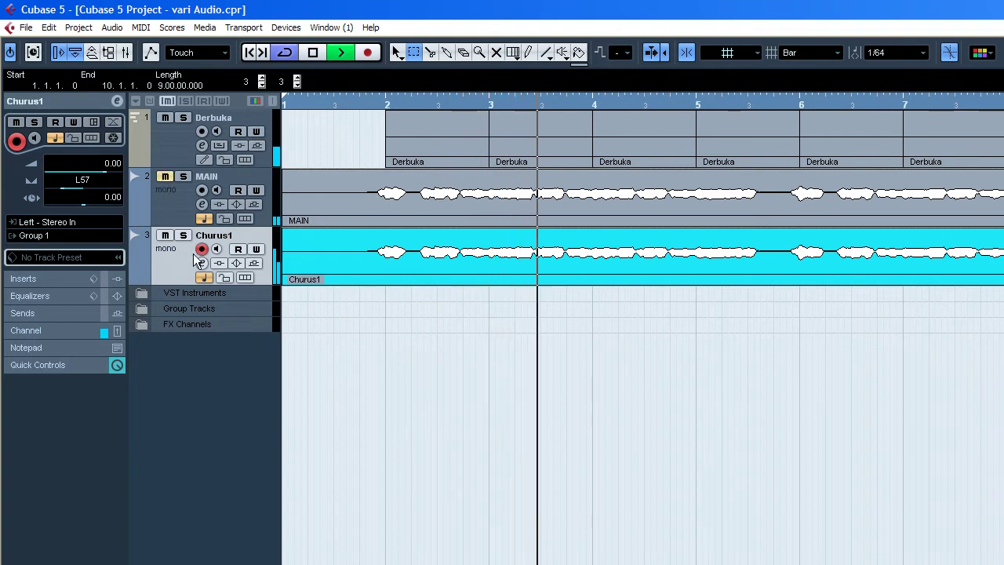
left_click(166, 178)
key("space")
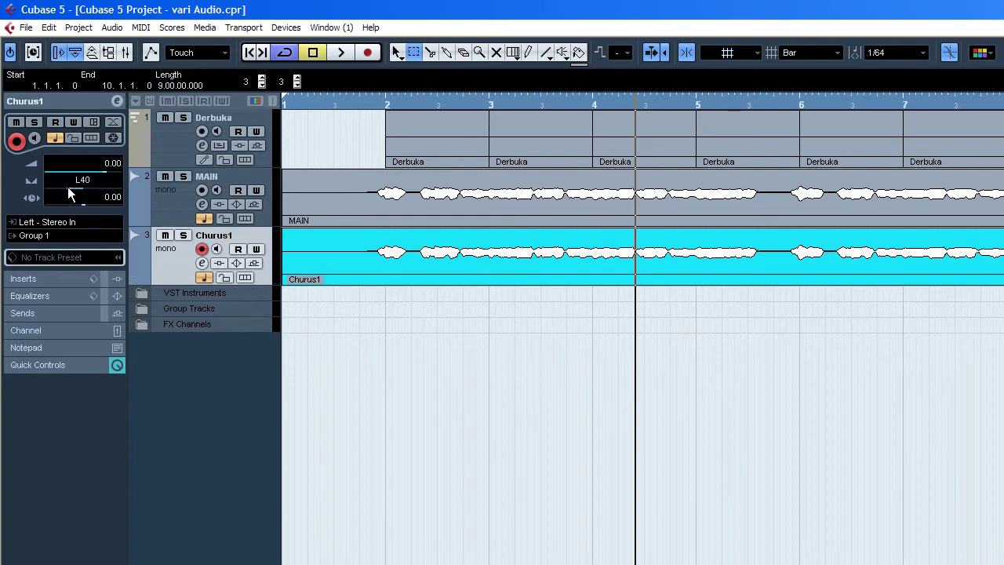
- Open the Churus1 event in the Sample Editor and activate Pitch & Warp to split the vocal into VariAudio segments
left_click(383, 236)
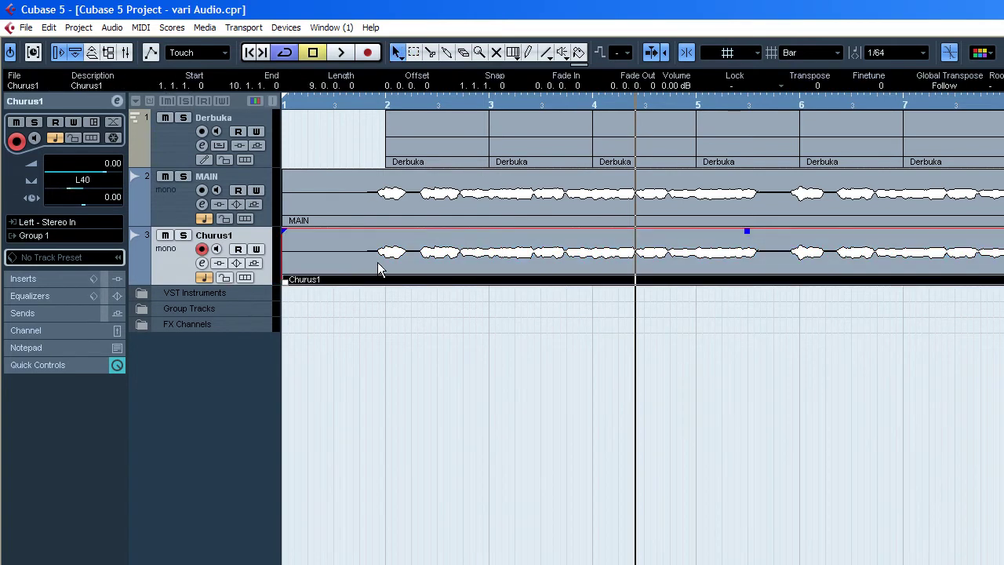
double_click(377, 262)
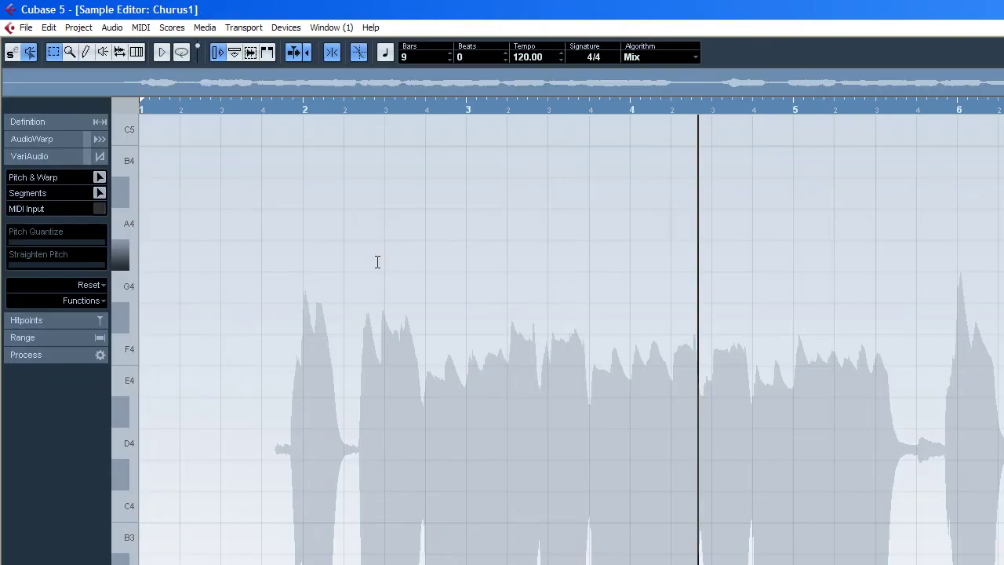
left_click(102, 183)
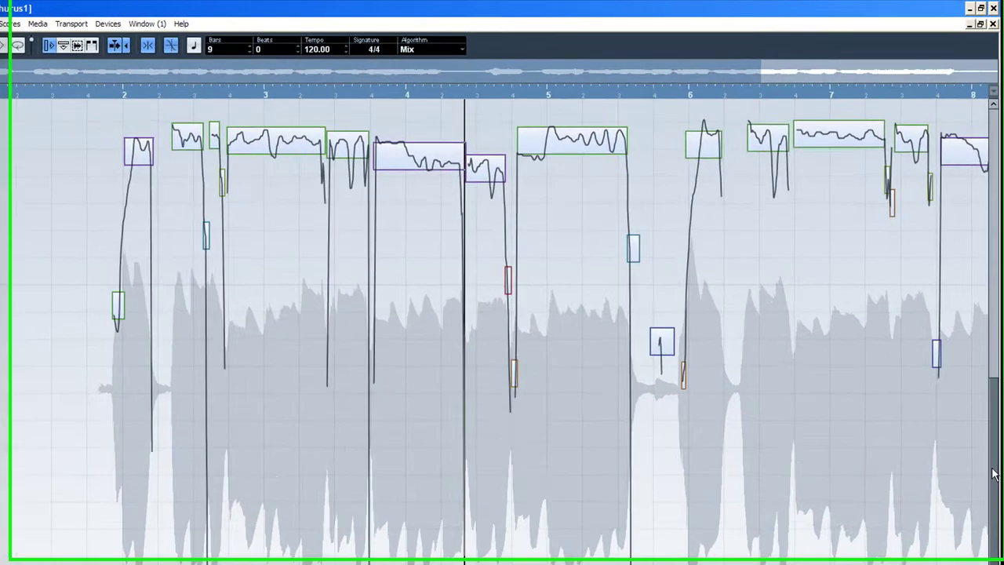
scroll(233, 104, "up", 4)
key("space")
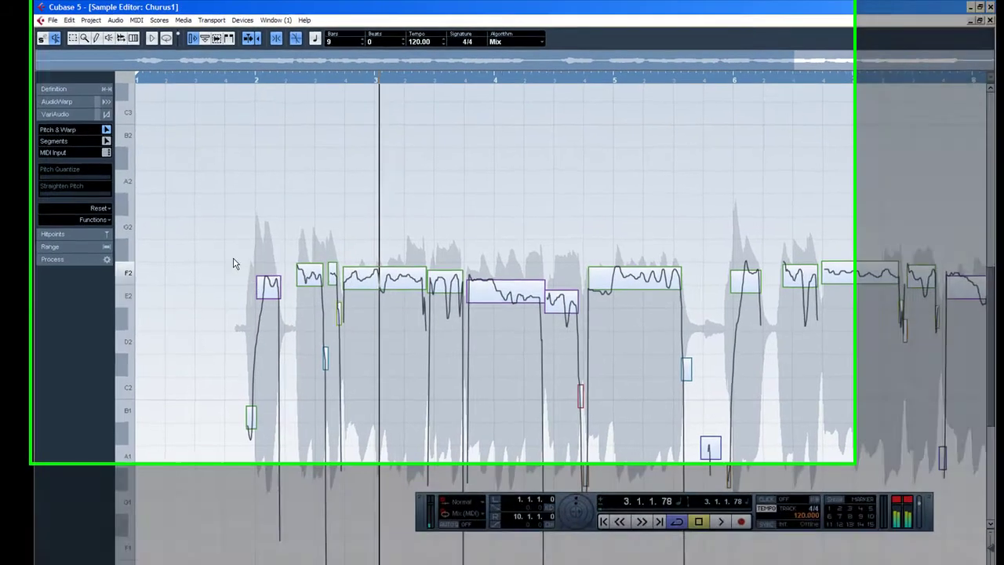
- Select the VariAudio segments from bar 2 to mid-bar 3 and raise them together so the long F2 note becomes G#2
left_click_drag(198, 199, 406, 421)
left_click(434, 355)
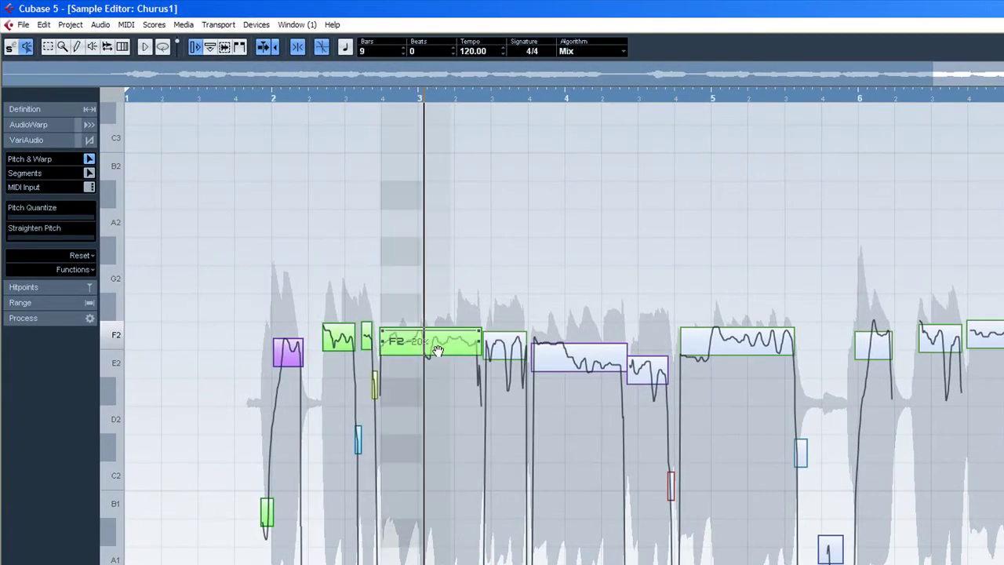
left_click_drag(437, 349, 440, 267)
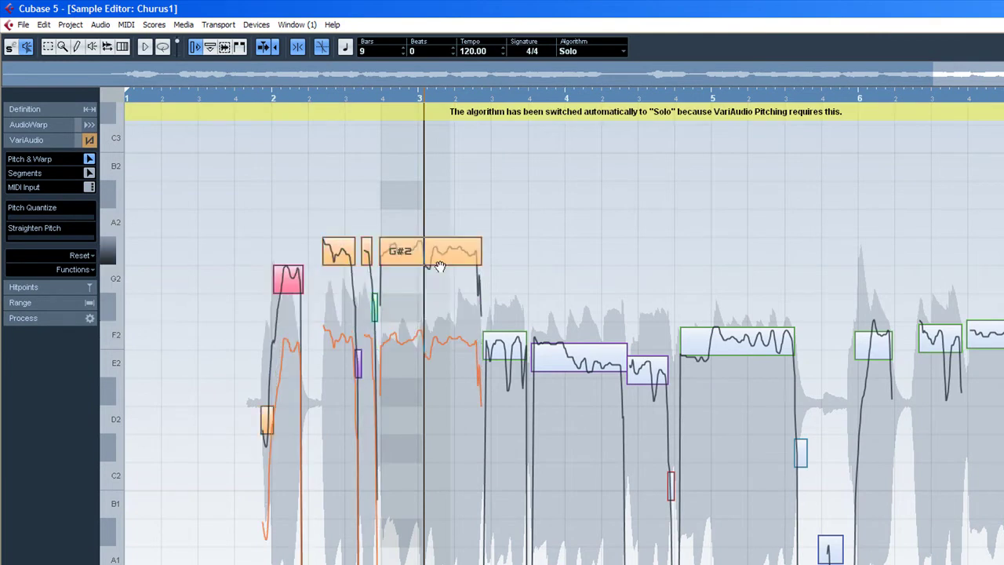
- Play the raised segments twice from just before bar 2 to check the harmony
left_click(263, 95)
key("space")
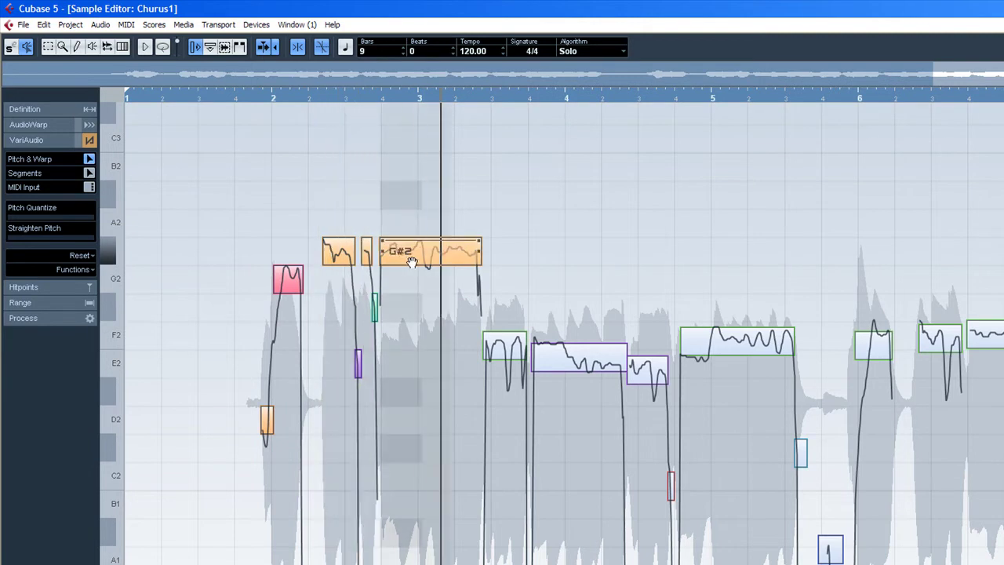
key("space")
left_click(252, 97)
key("space")
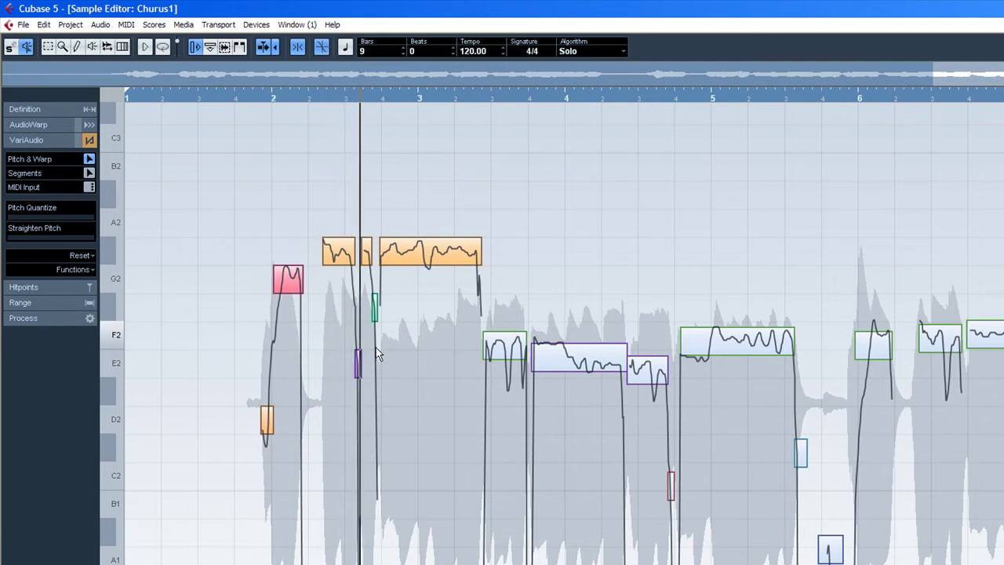
- Select the segments from mid-bar 3 to bar 5, try the bar 5 note at G2 and F#2, and replay the passage
left_click_drag(409, 293, 776, 383)
left_click_drag(758, 337, 759, 284)
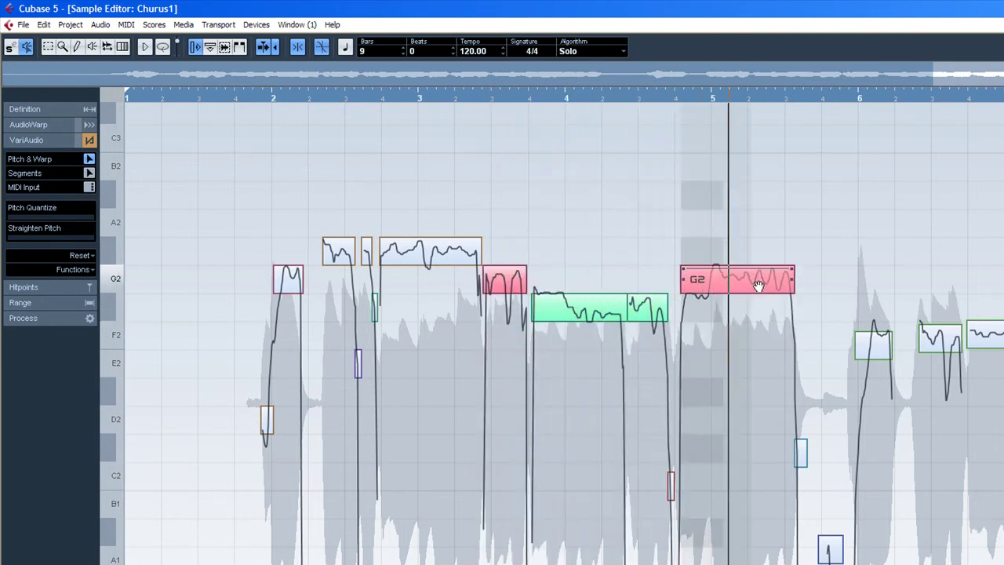
left_click_drag(758, 284, 758, 317)
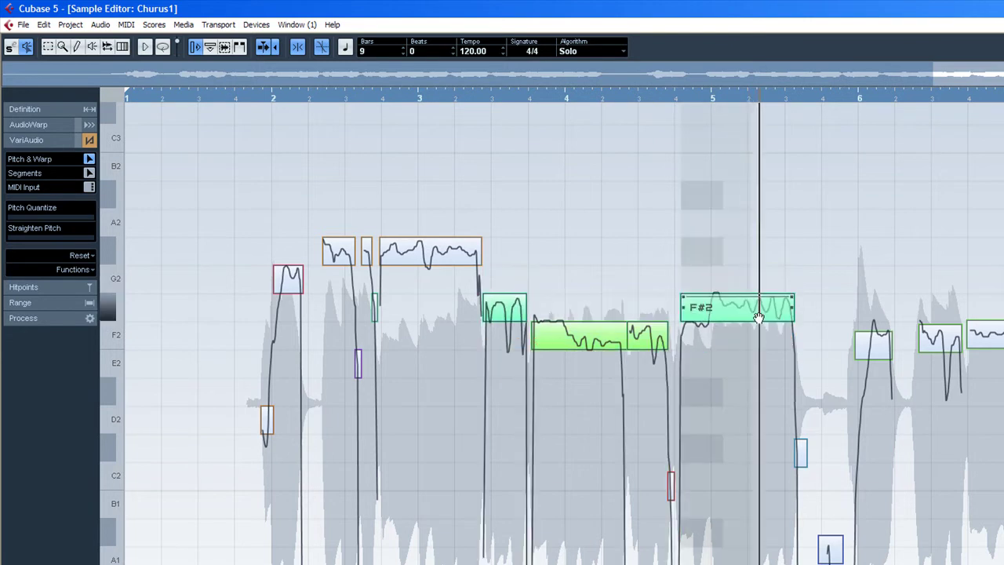
left_click(489, 98)
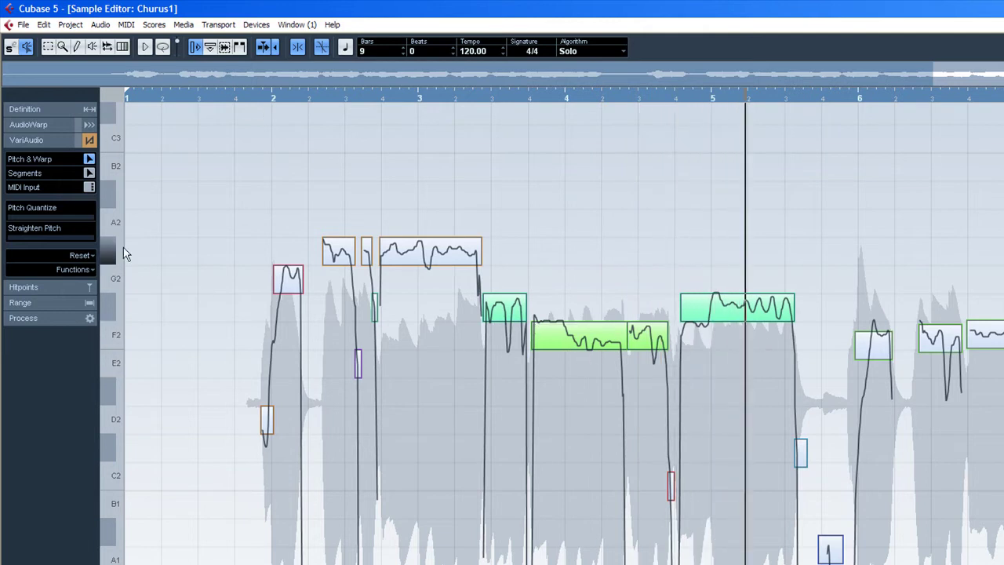
left_click(240, 99)
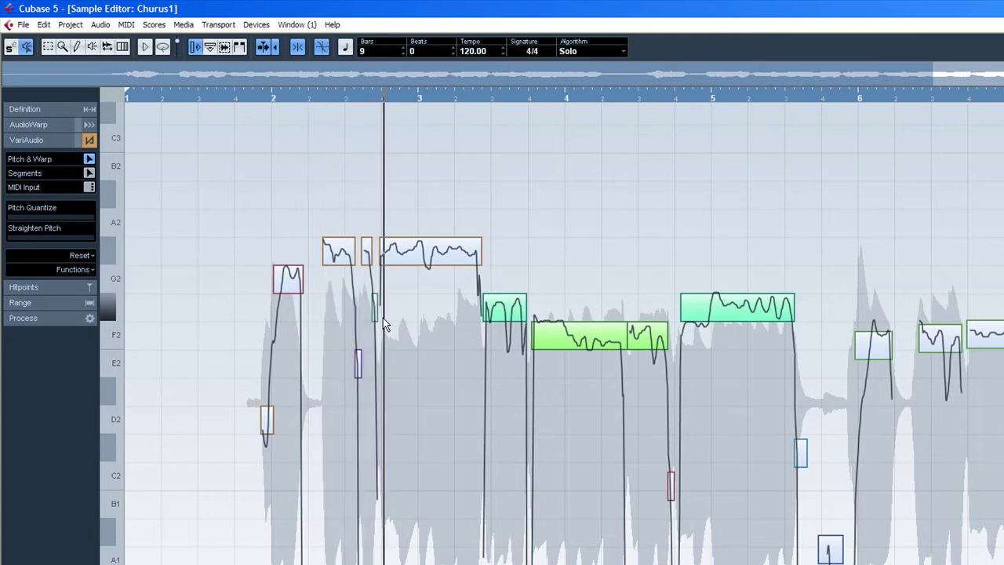
- Raise the selected segments so the bar 3 and bar 5 notes reach G#2, stop playback and close the Sample Editor
left_click_drag(503, 310, 505, 257)
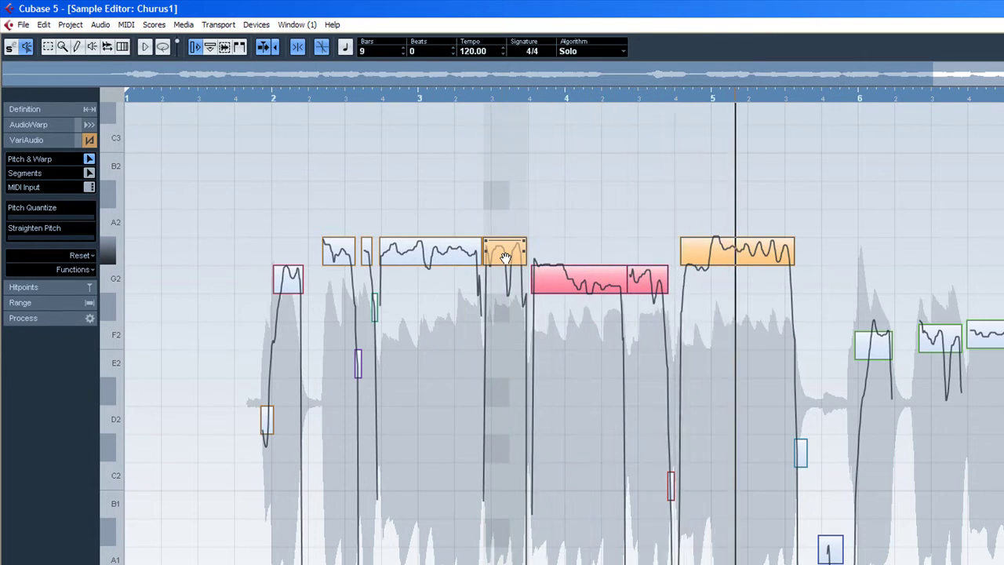
key("space")
key("Return")
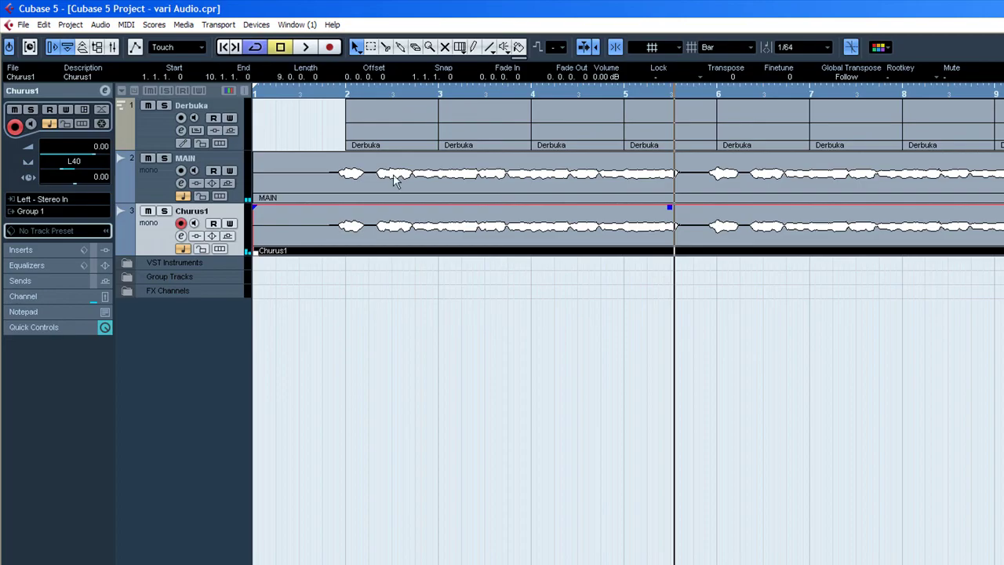
- Open Mixer 3, lower the MAIN fader to -5.57 and the Churus1 fader to -8.22, and close the mixer
left_click(259, 25)
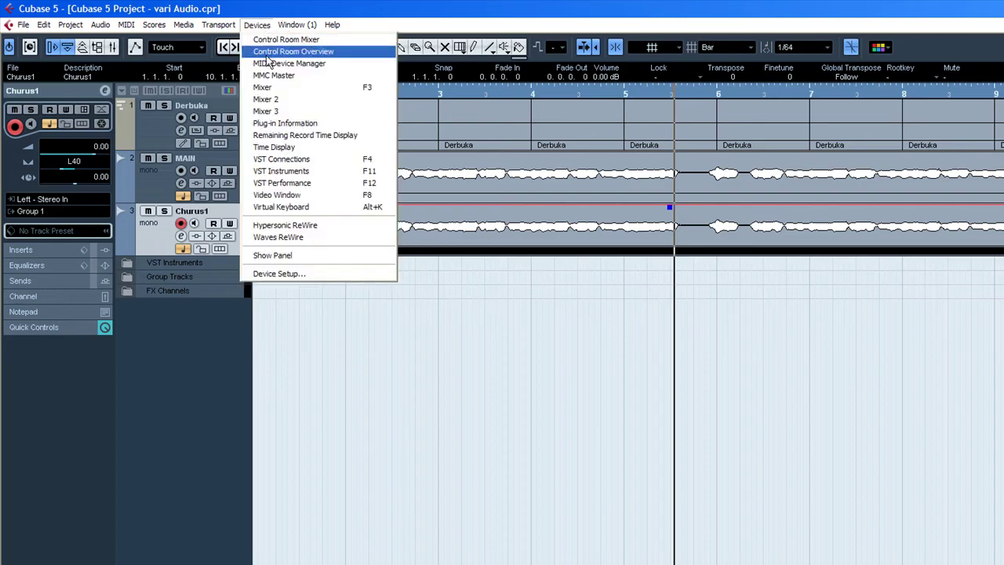
left_click(278, 109)
left_click_drag(319, 324, 319, 354)
left_click_drag(377, 324, 377, 371)
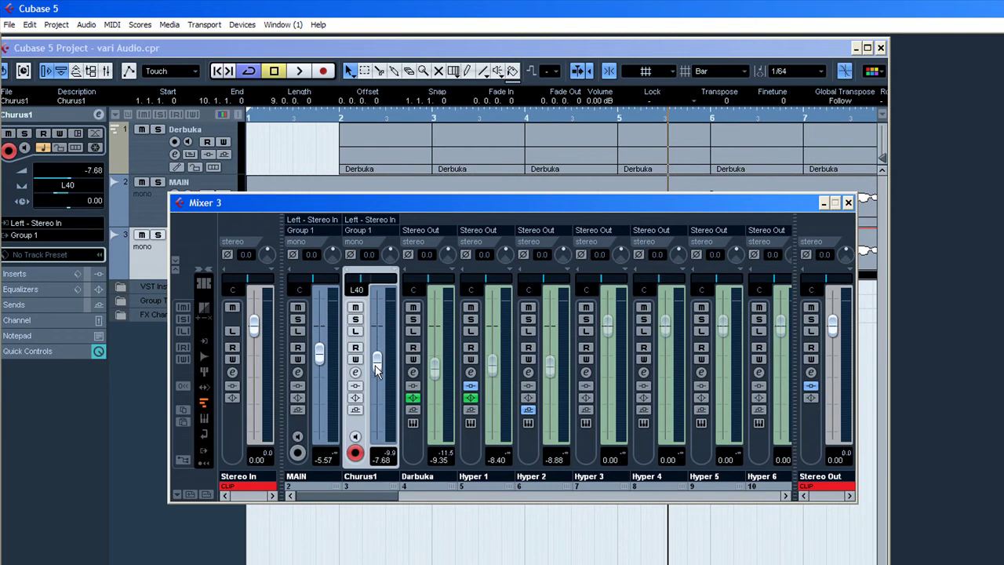
left_click(848, 203)
- Play the vocals together from just before bar 2, maximize the project window, and stop playback at bar 6
left_click(307, 120)
key("space")
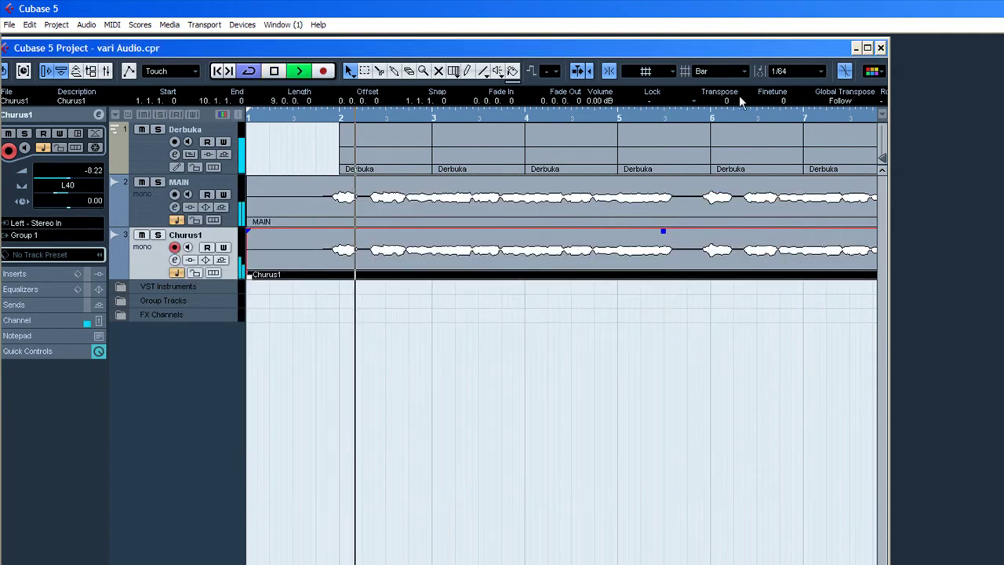
left_click(867, 48)
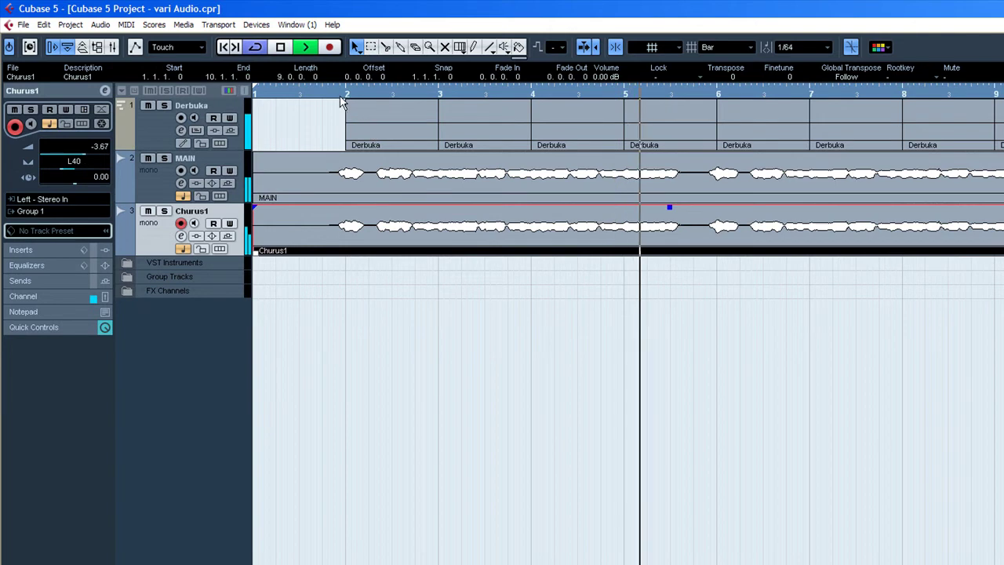
key("space")
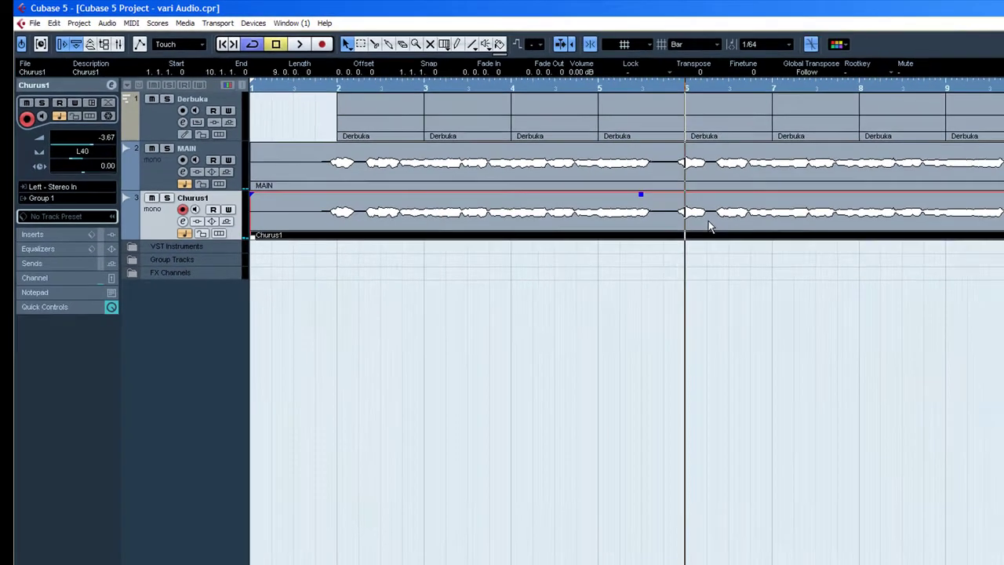
- Reopen the Churus1 event and raise the segments from bar 6 through bar 9, first taking F2 notes to G2, then higher after listening
double_click(741, 231)
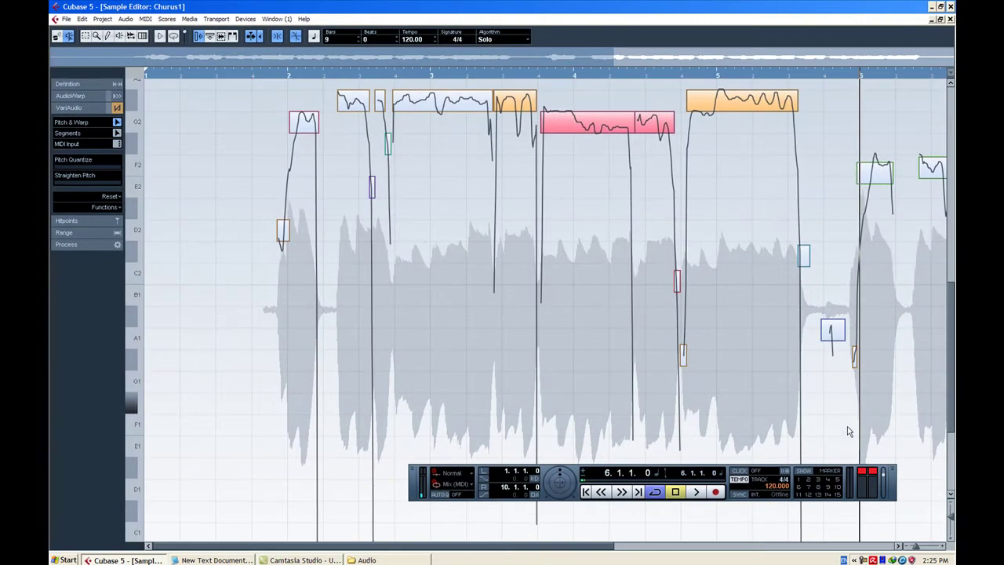
left_click_drag(593, 547, 861, 522)
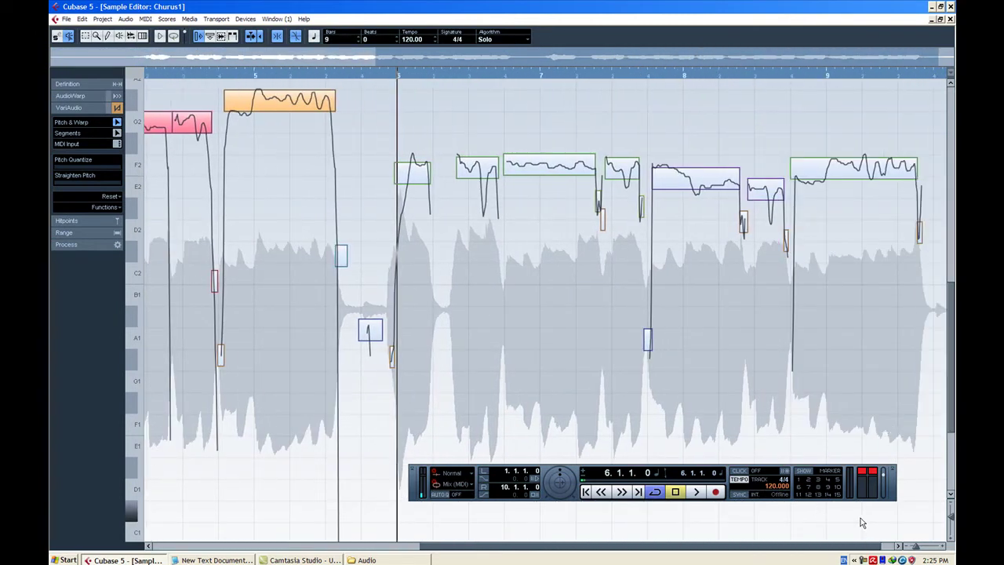
left_click_drag(938, 120, 353, 409)
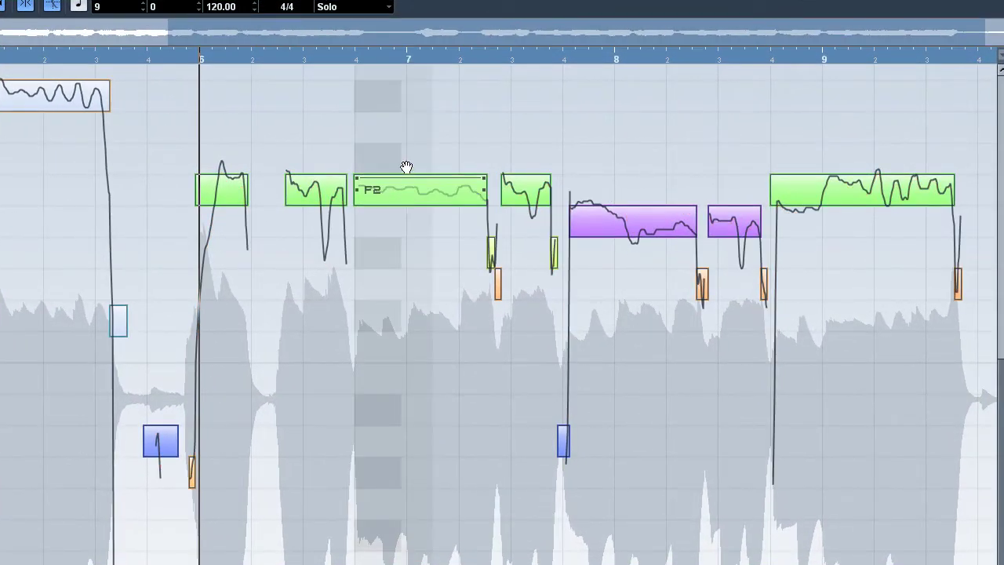
left_click_drag(406, 174, 408, 146)
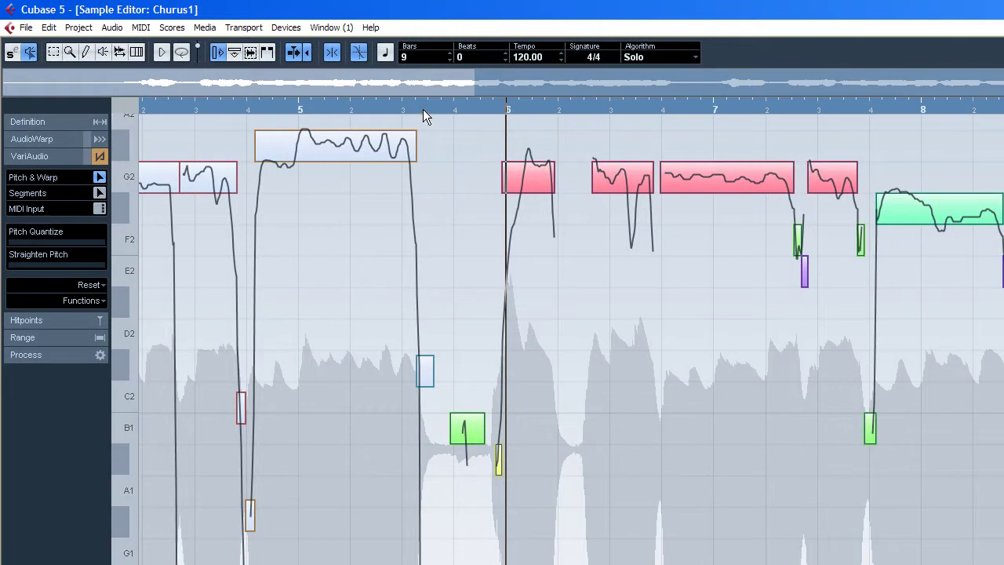
key("space")
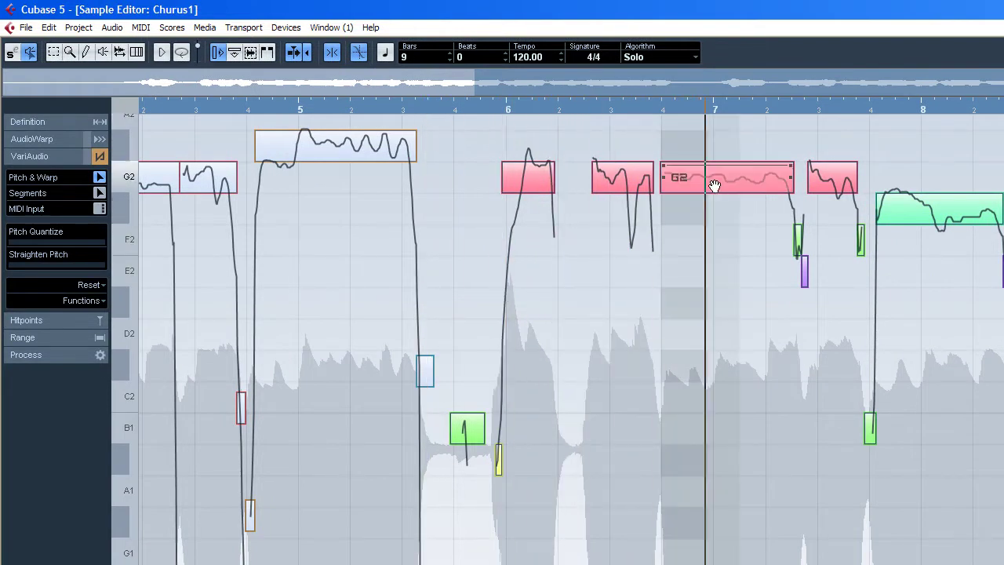
left_click_drag(715, 166, 715, 136)
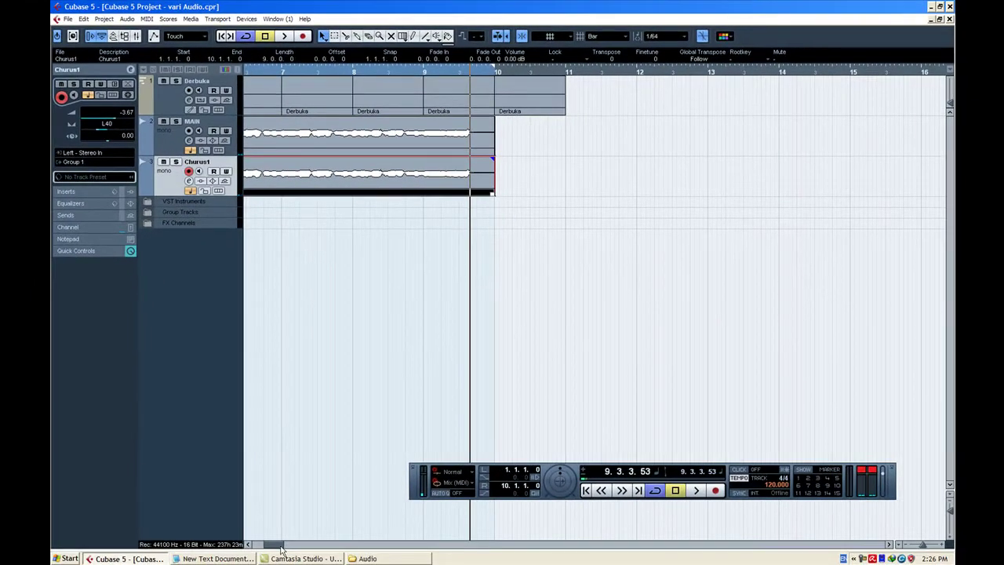
- Play the project from bar 2, mute the MAIN track to hear Churus1 alone, and stop back at bar 2
left_click_drag(281, 546, 251, 553)
left_click(306, 97)
key("space")
left_click(163, 122)
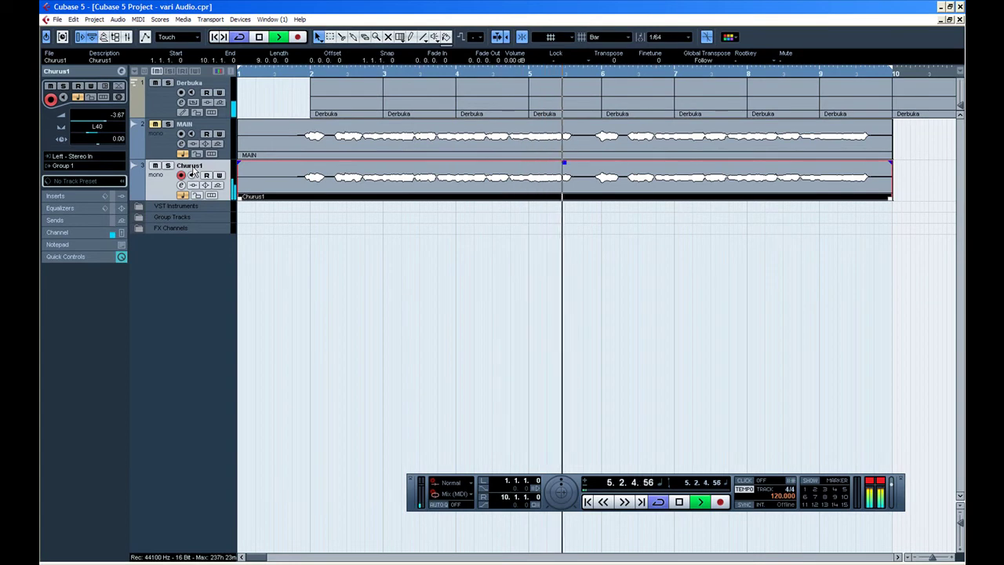
left_click(306, 75)
key("space")
- Duplicate the MAIN track and name the copy Chorus2
left_click(159, 147)
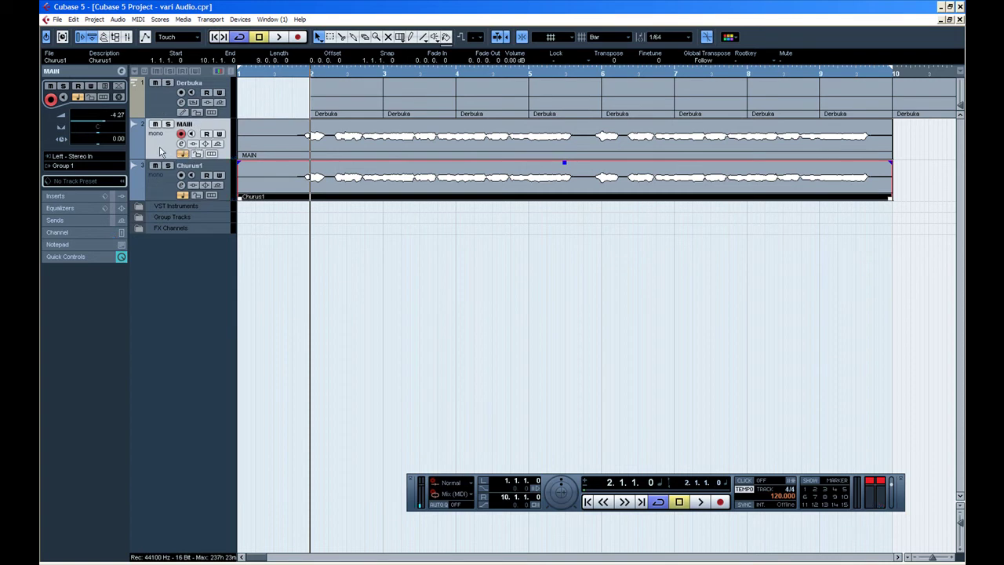
right_click(159, 151)
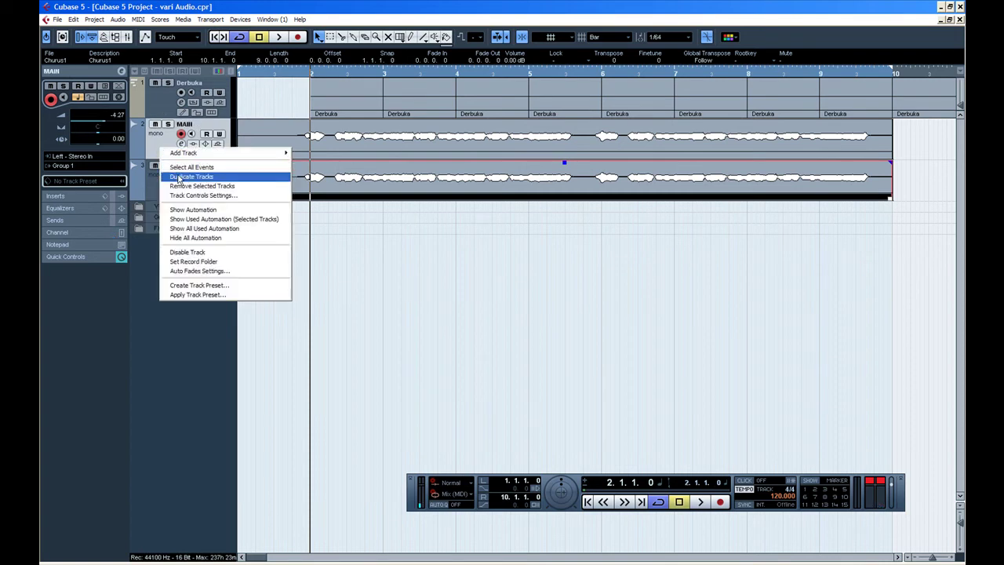
left_click(180, 178)
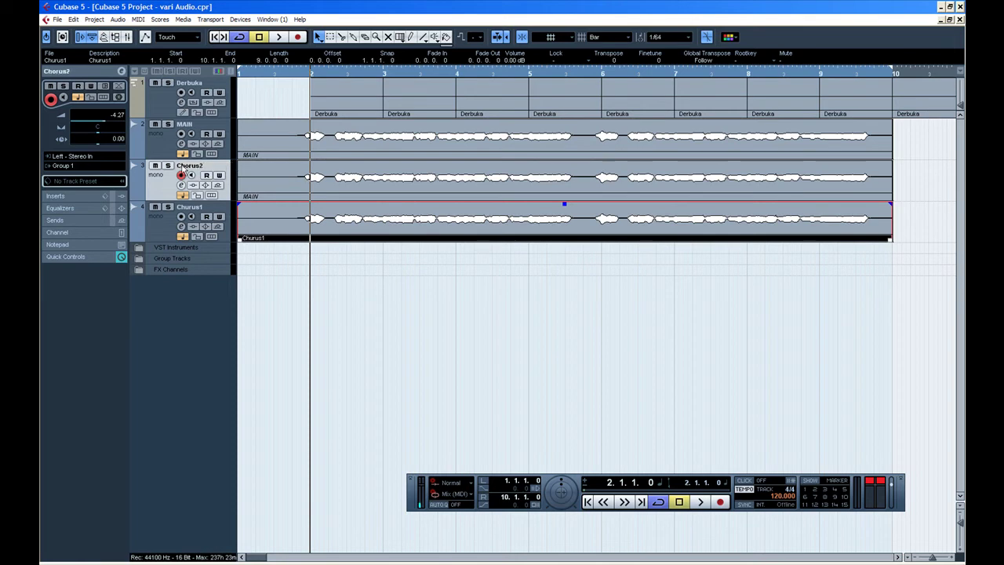
- Return the cursor to bar 1 and trim the start of the Chorus2 track's event to just before the first vocal phrase
left_click(265, 75)
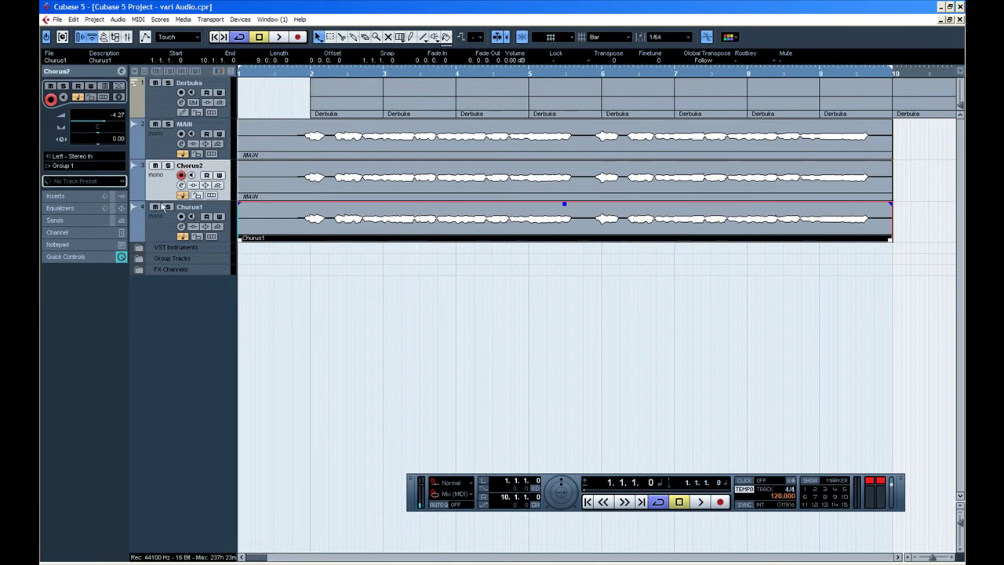
left_click(355, 186)
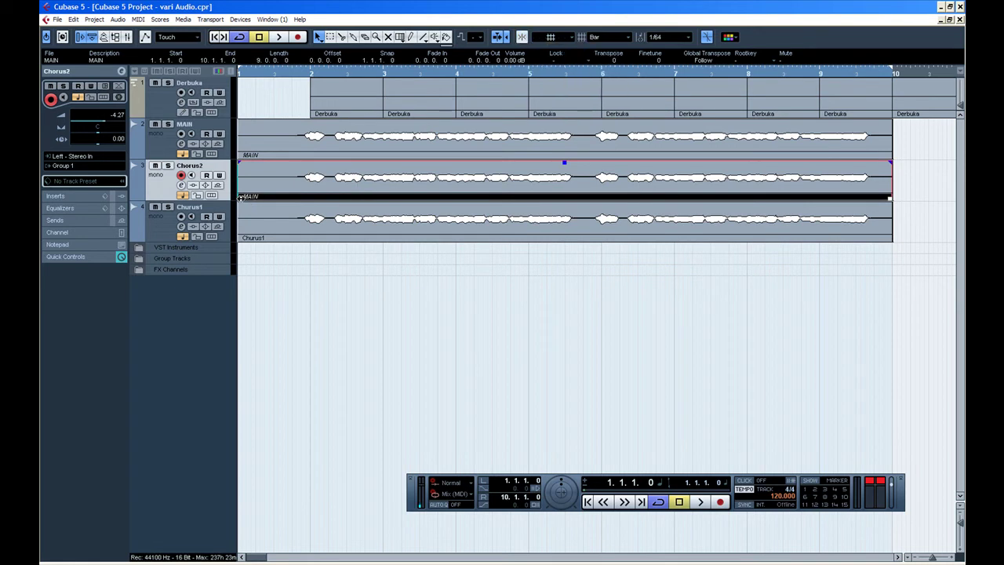
left_click_drag(240, 197, 301, 196)
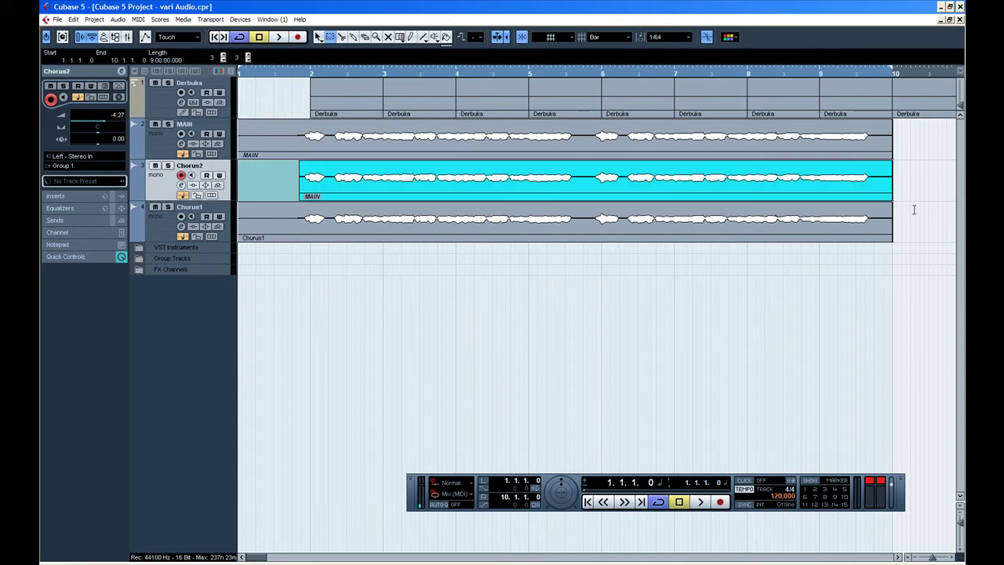
- Bounce the Chorus2 track's audio from bar 1 to bar 10 and replace its event
right_click(663, 185)
mouse_move(750, 424)
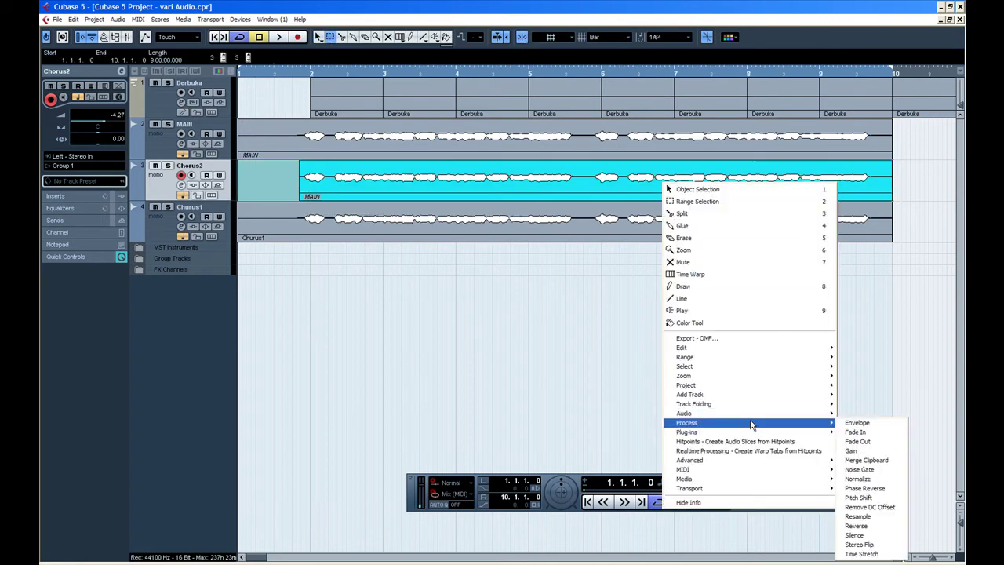
mouse_move(812, 413)
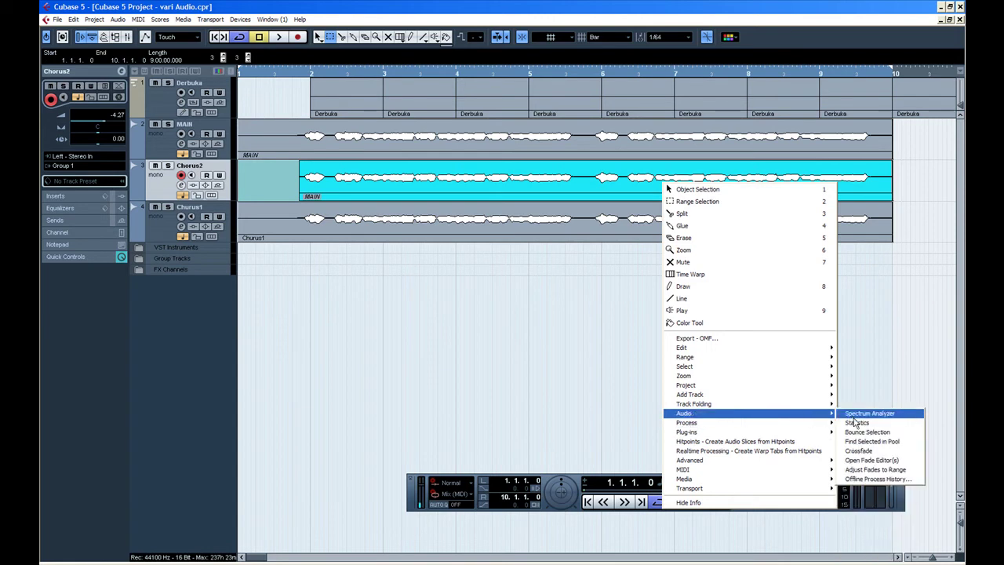
left_click(863, 440)
left_click(480, 325)
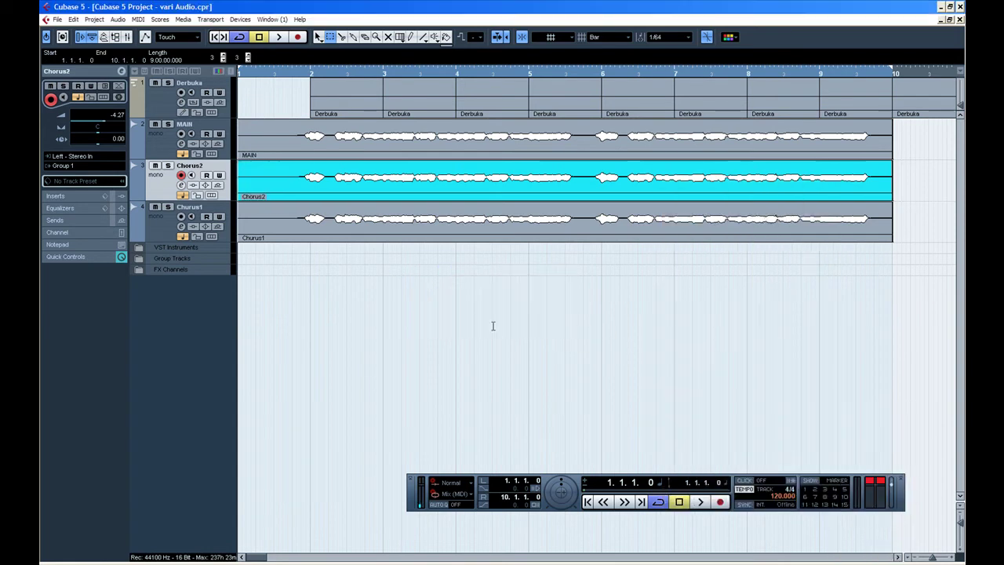
- Pan the Chorus2 track to R40
left_click(500, 205, "shift")
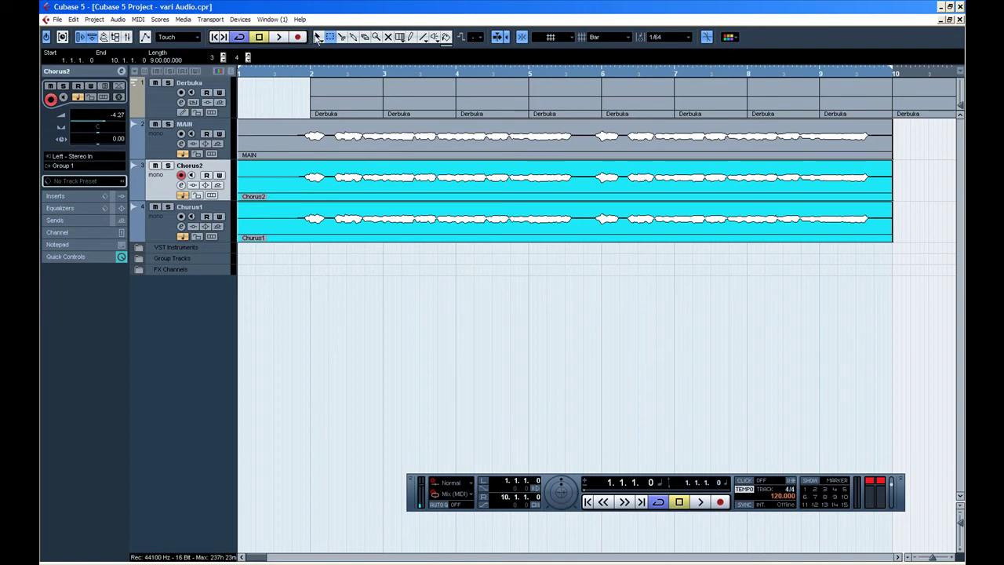
left_click(426, 399)
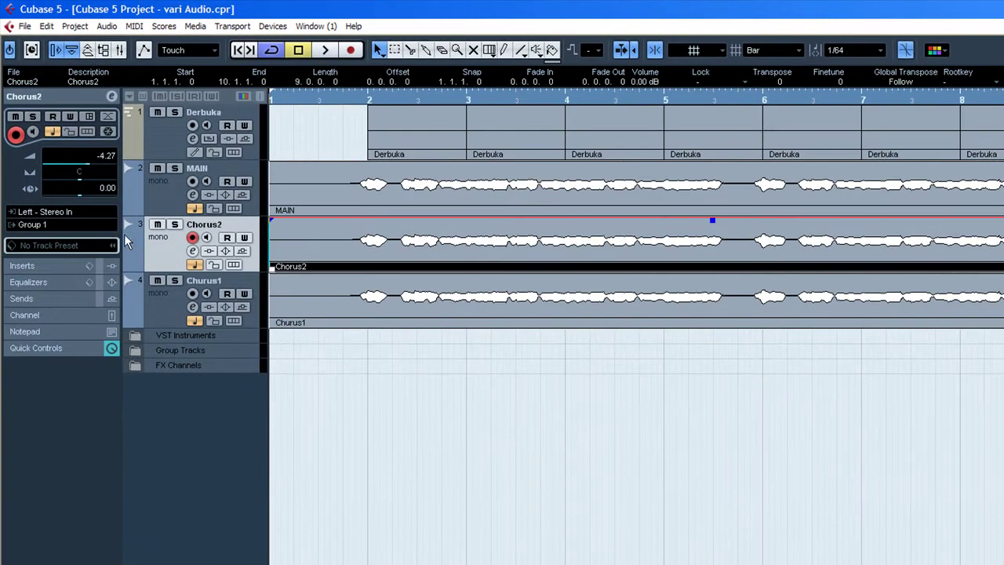
type("R40")
key("Return")
- Play the project from bar 2 with only the MAIN and Chorus2 tracks soloed
left_click(341, 92)
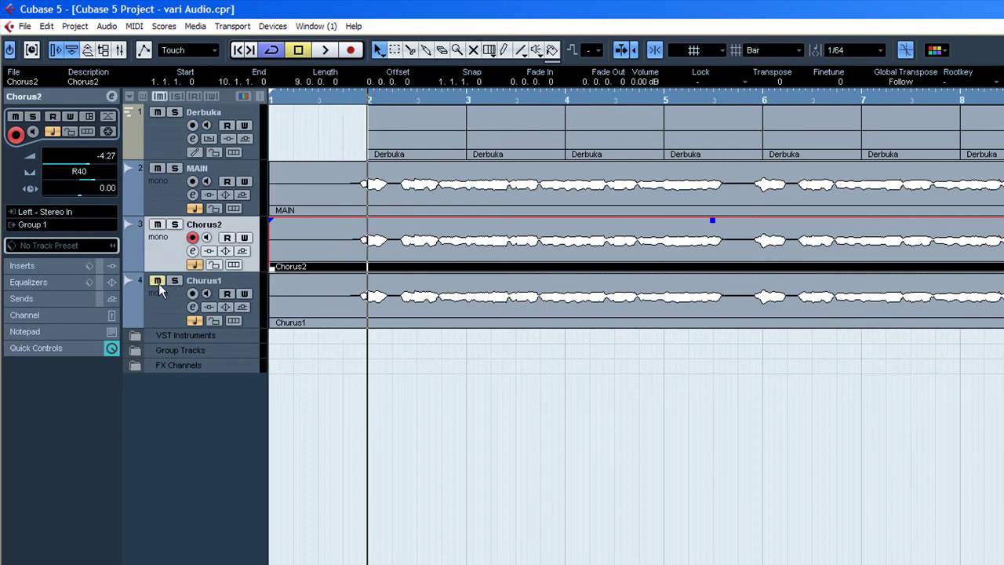
key("space")
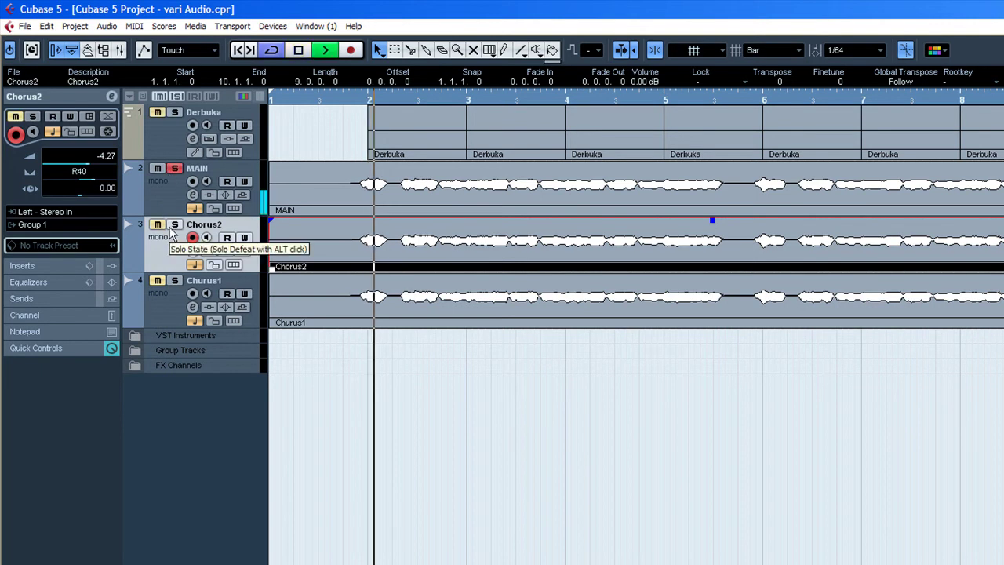
left_click(174, 224)
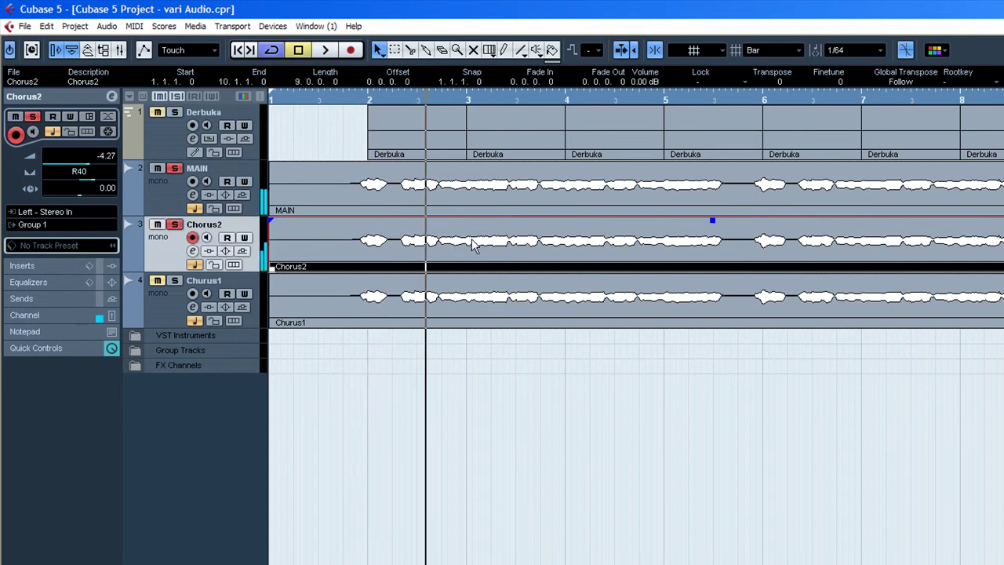
- Open the Chorus2 event in VariAudio, lower all vocal segments two semitones so the first phrase note sits on D2, and play from bar 2
double_click(471, 244)
left_click(95, 169)
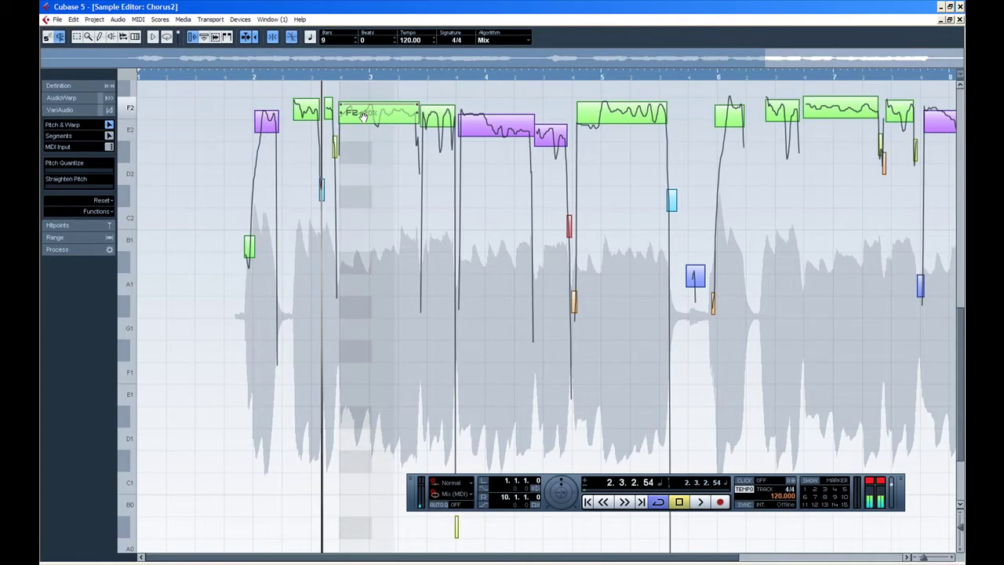
left_click(363, 116)
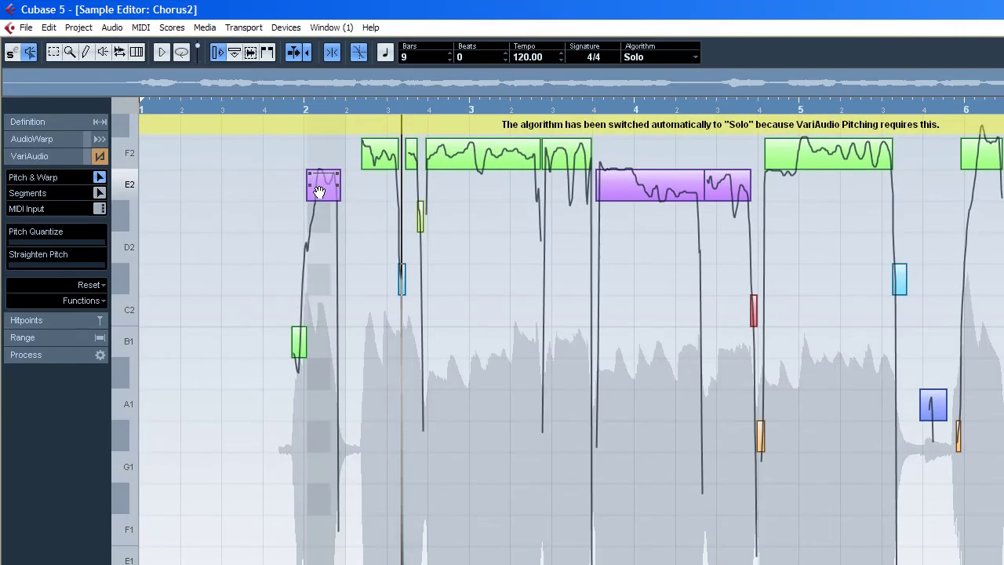
left_click_drag(319, 227, 310, 259)
left_click(294, 107)
key("space")
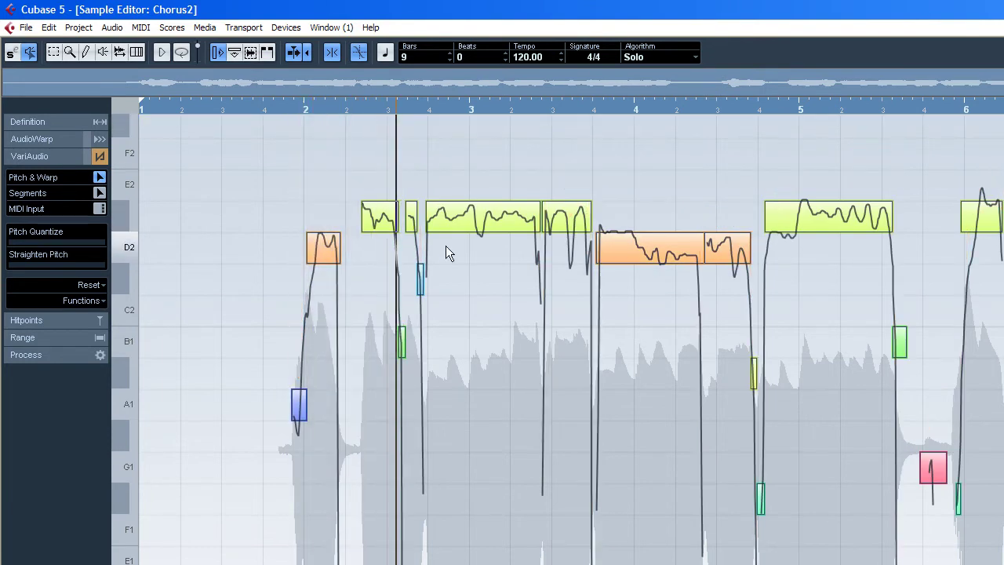
- Raise all Chorus2 segments one semitone, and lower them until the first phrase note sits on C#2
left_click_drag(474, 212, 475, 201)
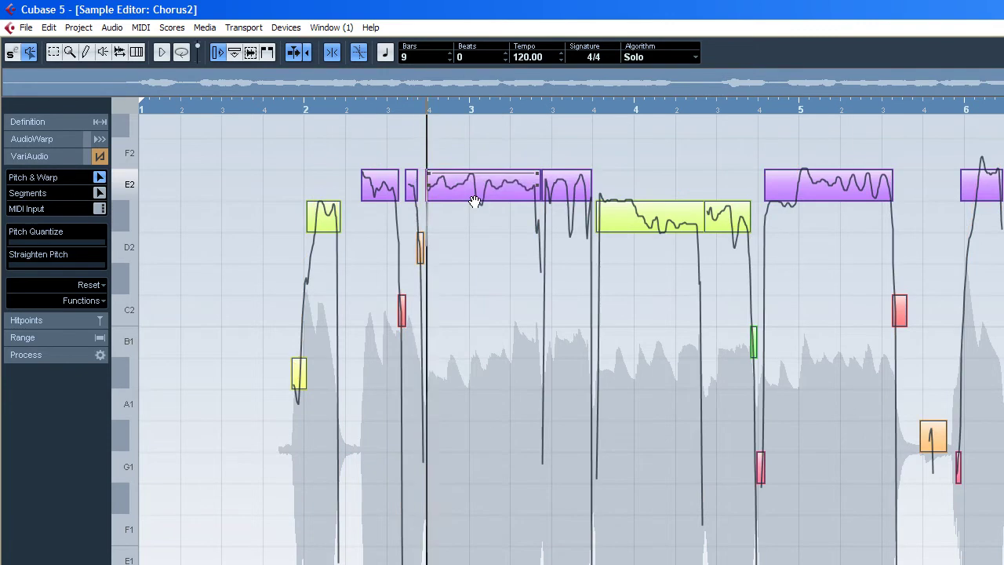
left_click_drag(474, 246, 471, 256)
left_click(323, 278)
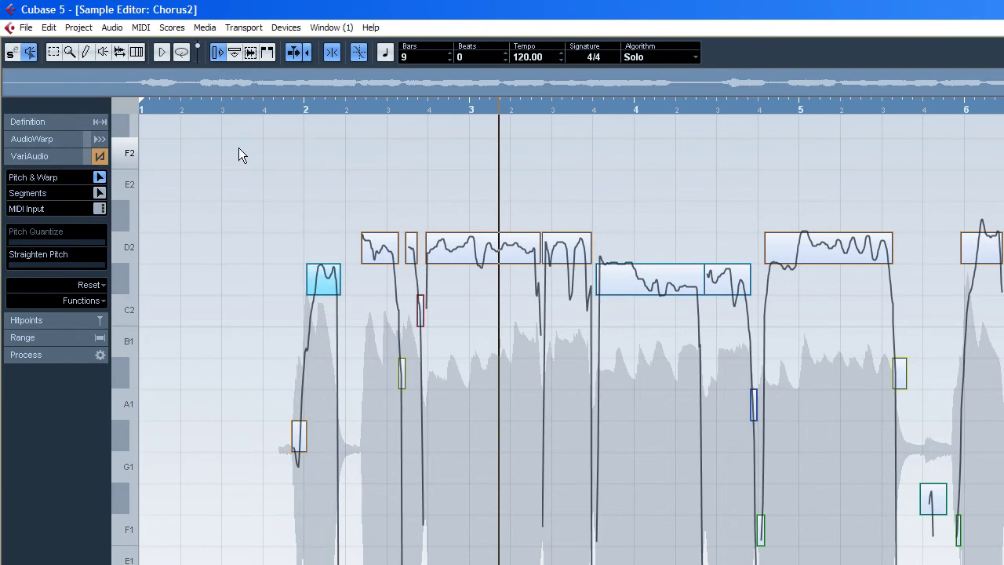
- Select all Chorus2 segments, lower them one semitone so the first phrase note sits on C2, and play from bar 2
key("ctrl+a")
left_click_drag(319, 284, 320, 309)
left_click(298, 111)
key("space")
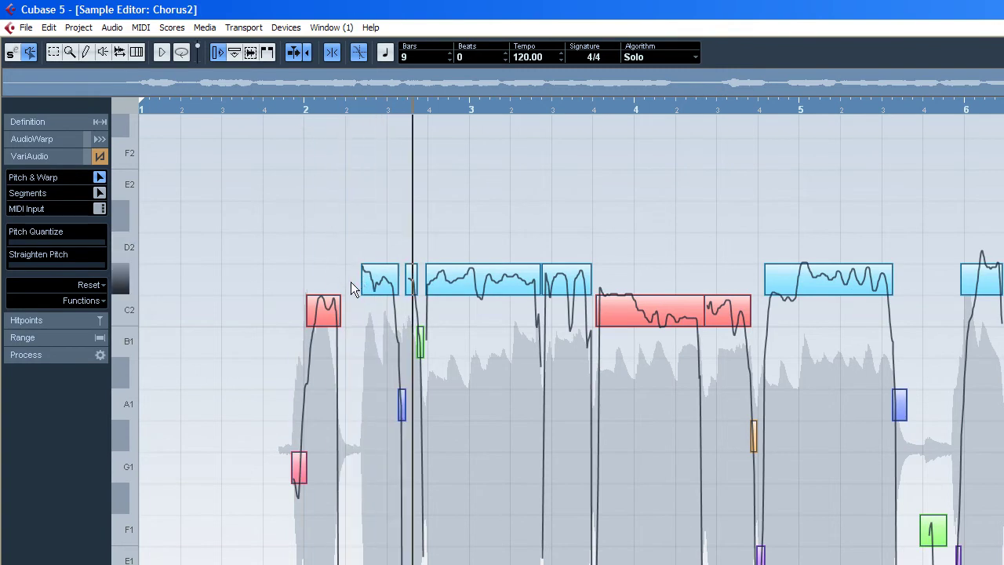
- Lower all Chorus2 segments so the first phrase note sits on B1, listen through bar 9, and close the Sample Editor
left_click_drag(318, 320, 319, 342)
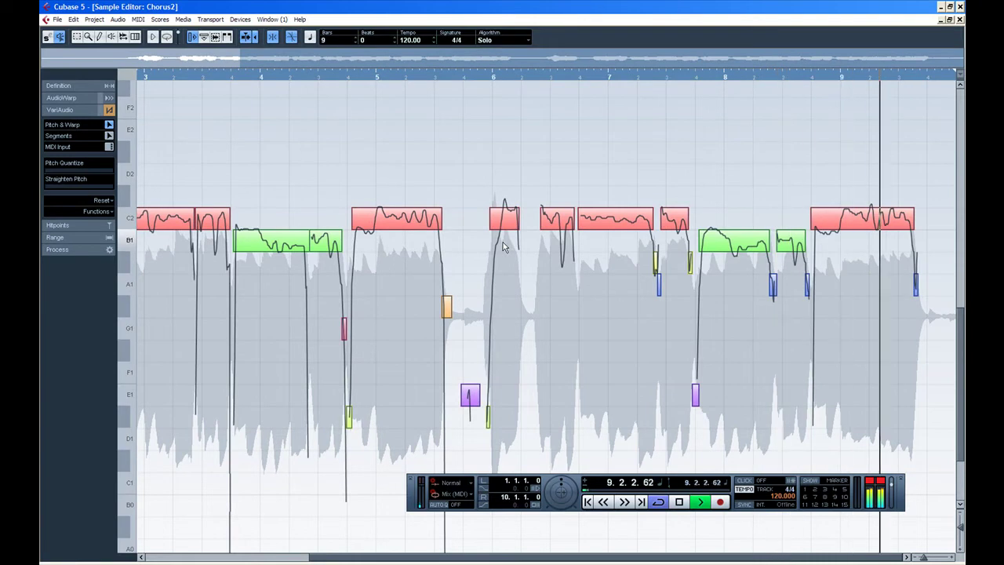
key("space")
key("ctrl+w")
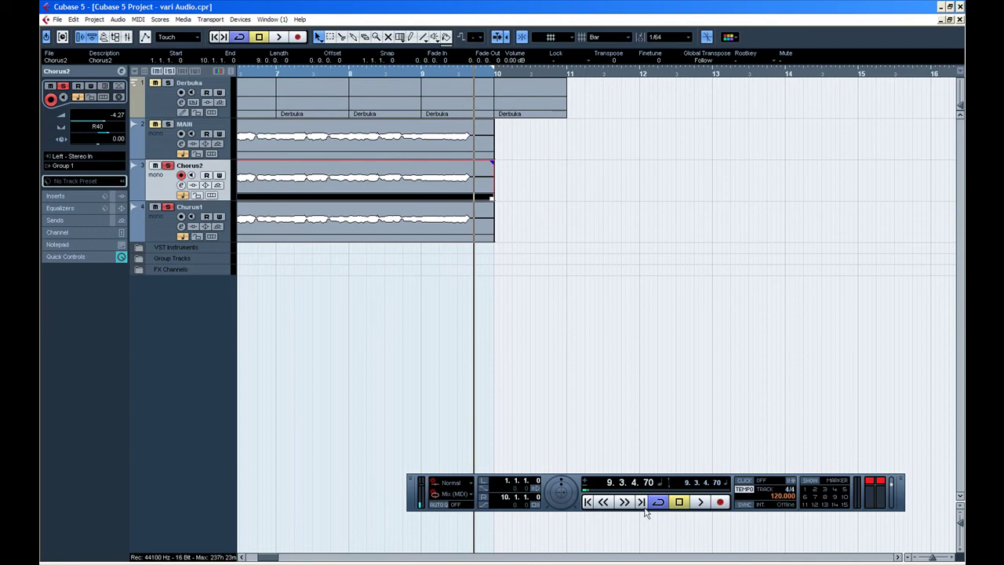
- Return to the project start and play the Chorus2 and Churus1 tracks soloed, without the MAIN track
left_click(589, 505)
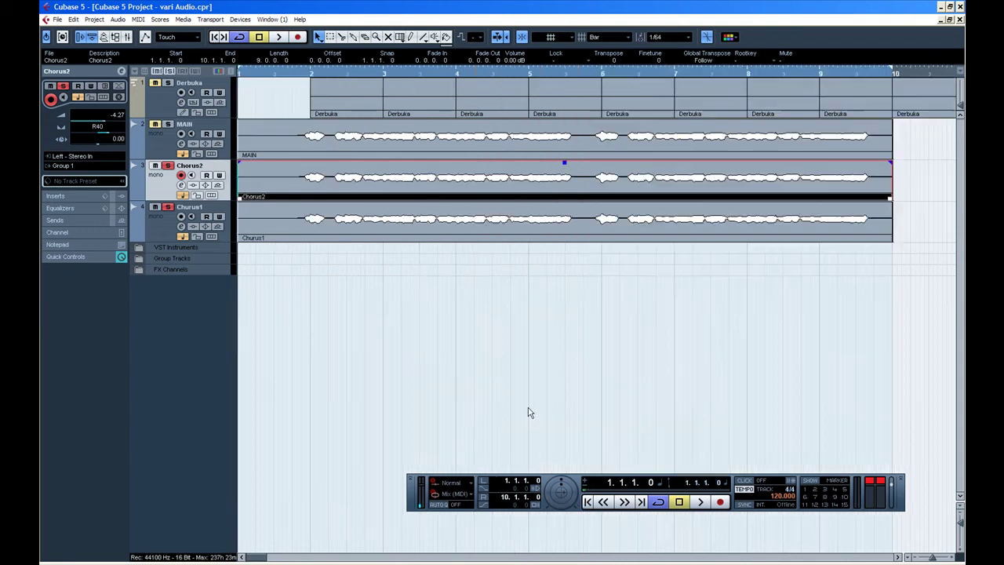
left_click(291, 80)
key("space")
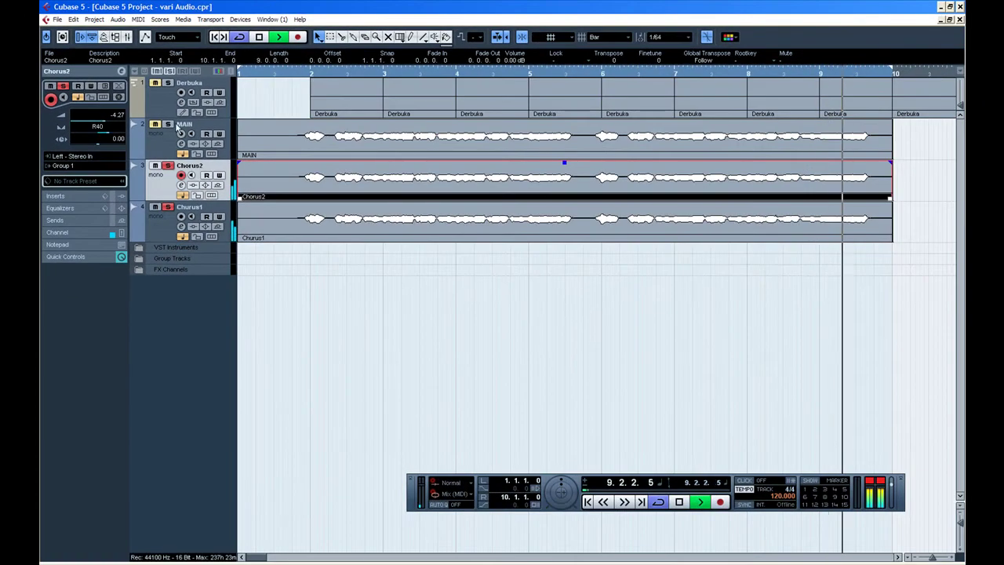
- Replay the vocals from the start with the MAIN track unmuted and soloed alongside Chorus2 and Churus1
key("space")
key("Home")
key("space")
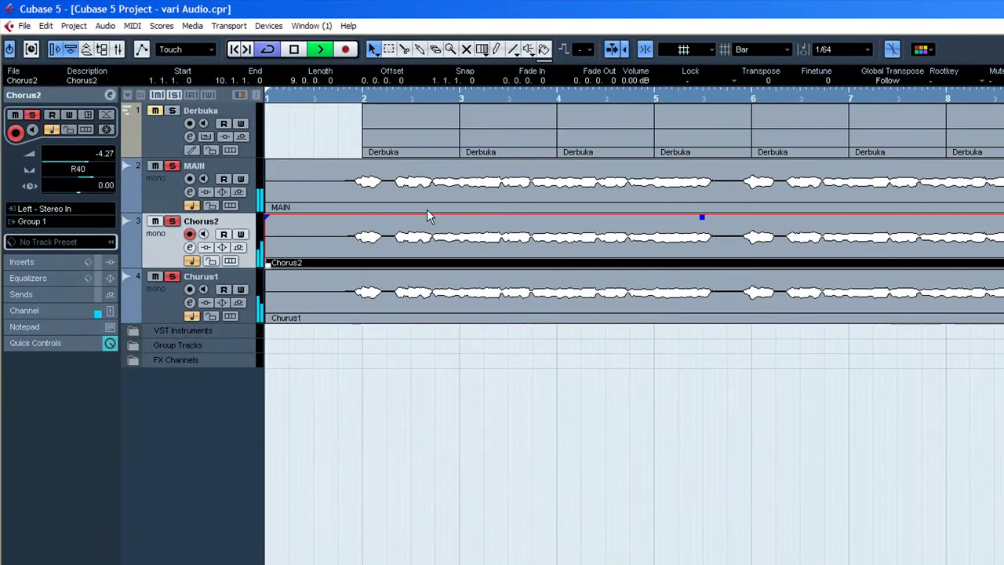
- Open Mixer 3, turn off all solos, and take Group 1's equalizer and sends out of bypass
left_click(268, 26)
left_click(293, 114)
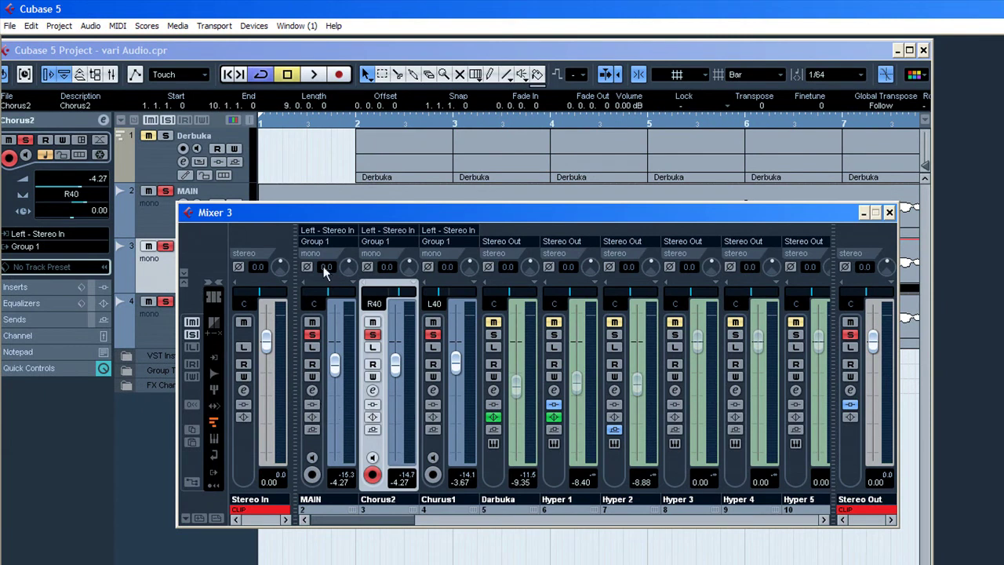
left_click(855, 335)
left_click_drag(789, 517, 802, 517)
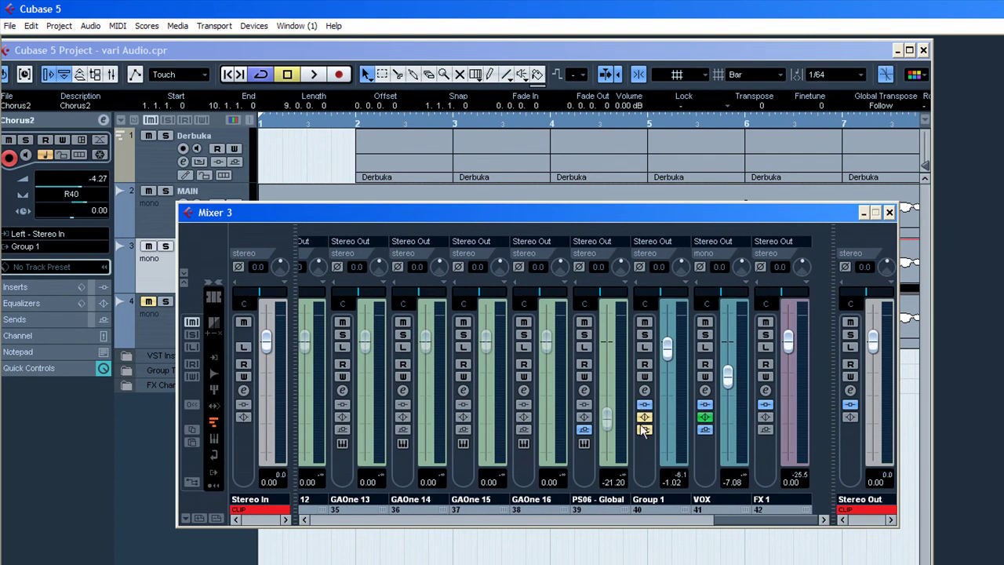
left_click_drag(737, 518, 294, 517)
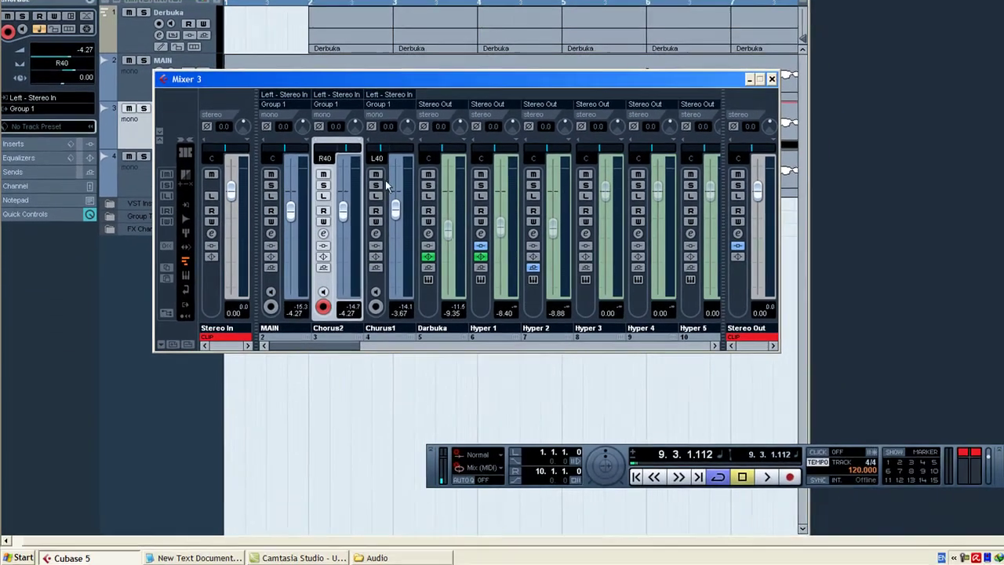
- Play the project and raise the Group 1 channel's level to 1.38
key("space")
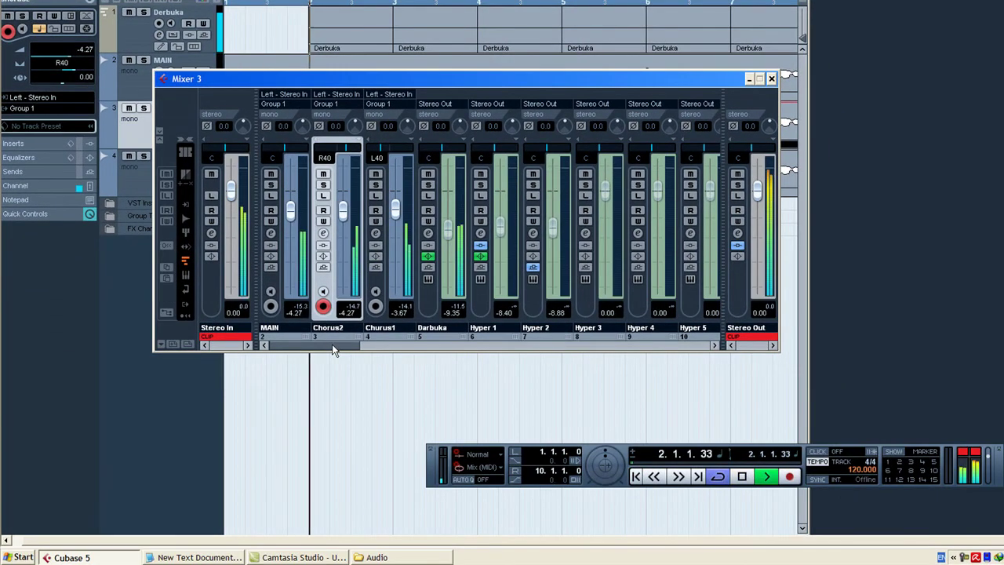
left_click_drag(332, 346, 696, 345)
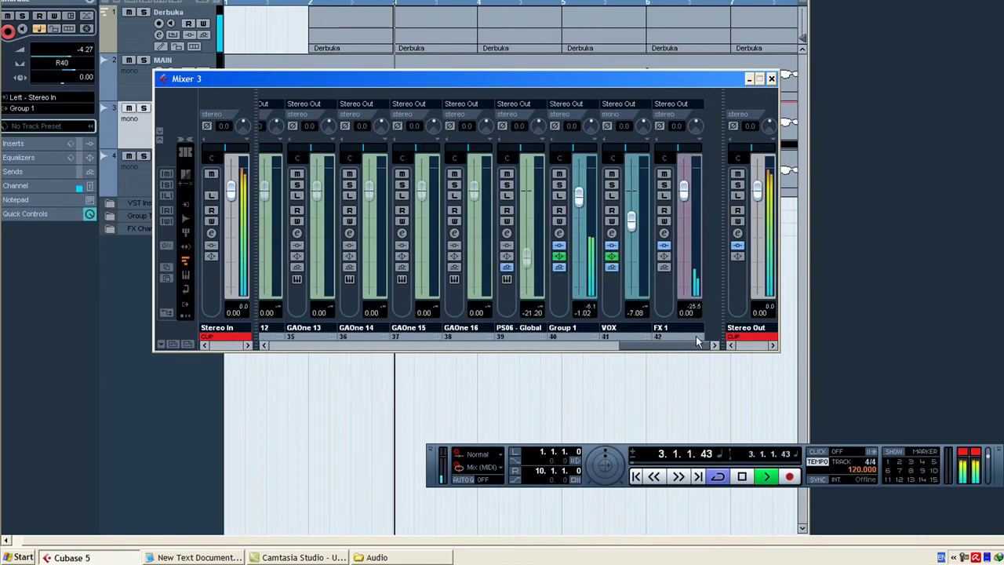
left_click_drag(585, 204, 583, 197)
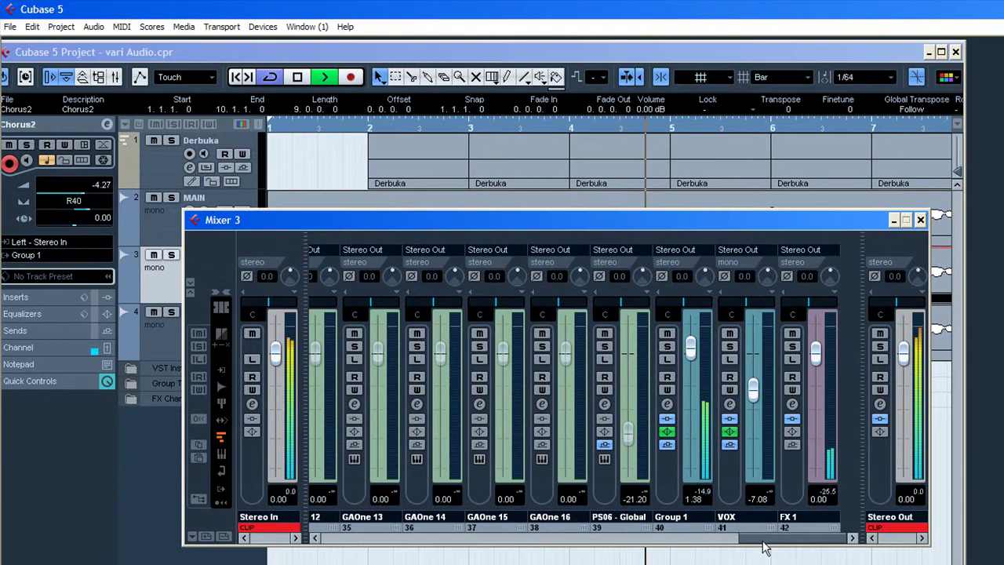
- Lower the Chorus2 channel's level to -5.98 and the Churus1 channel's level to -5.77
left_click_drag(765, 541, 341, 541)
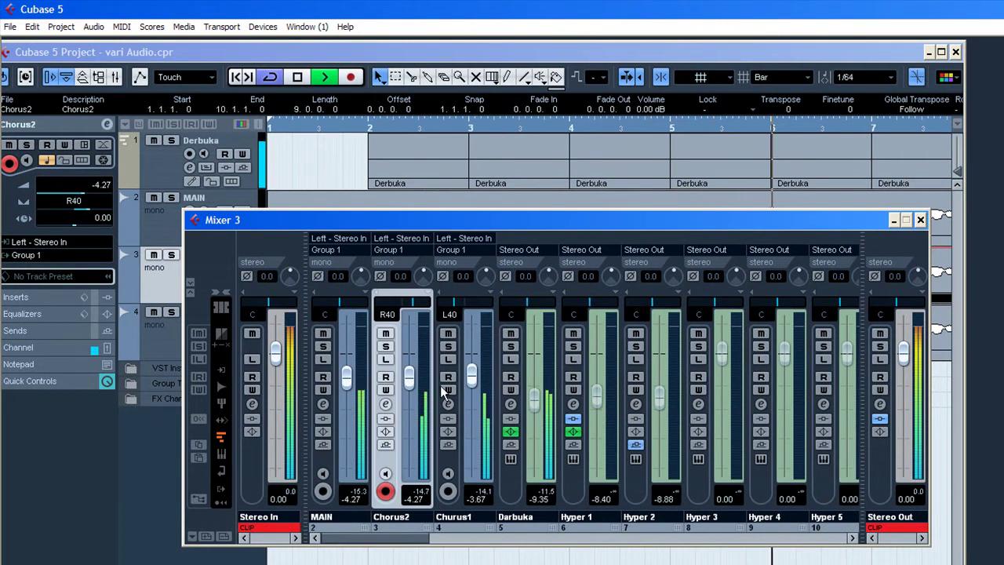
left_click_drag(410, 387, 411, 394)
left_click_drag(471, 376, 475, 384)
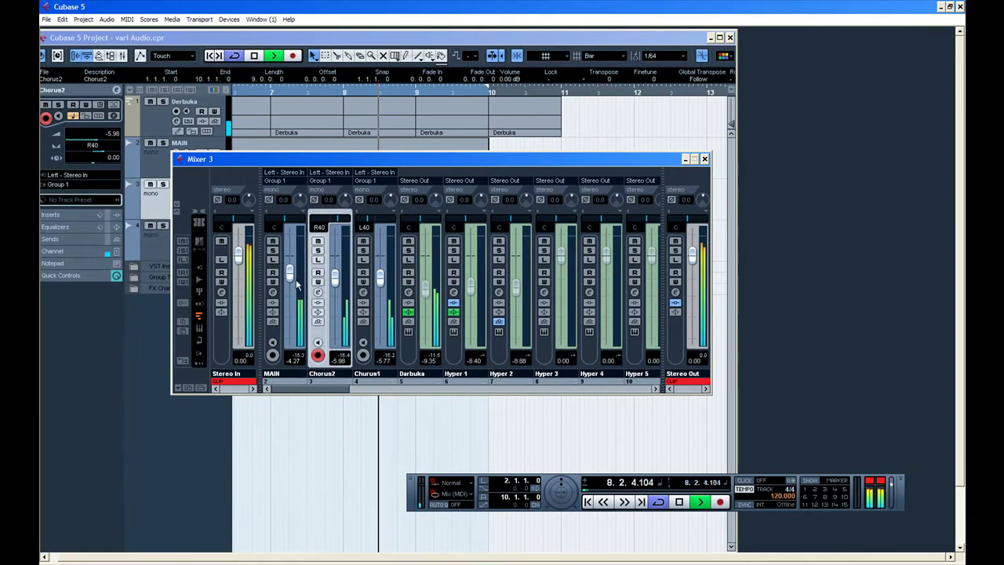
- Raise the MAIN channel's level to -1.63, close the mixer, and maximize the project window
left_click_drag(296, 284, 290, 268)
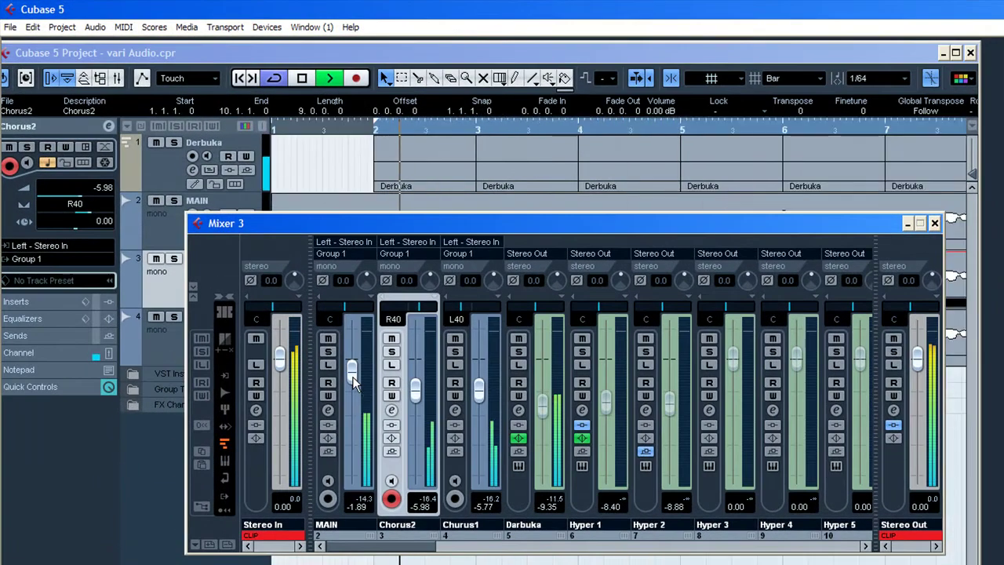
left_click_drag(353, 376, 352, 374)
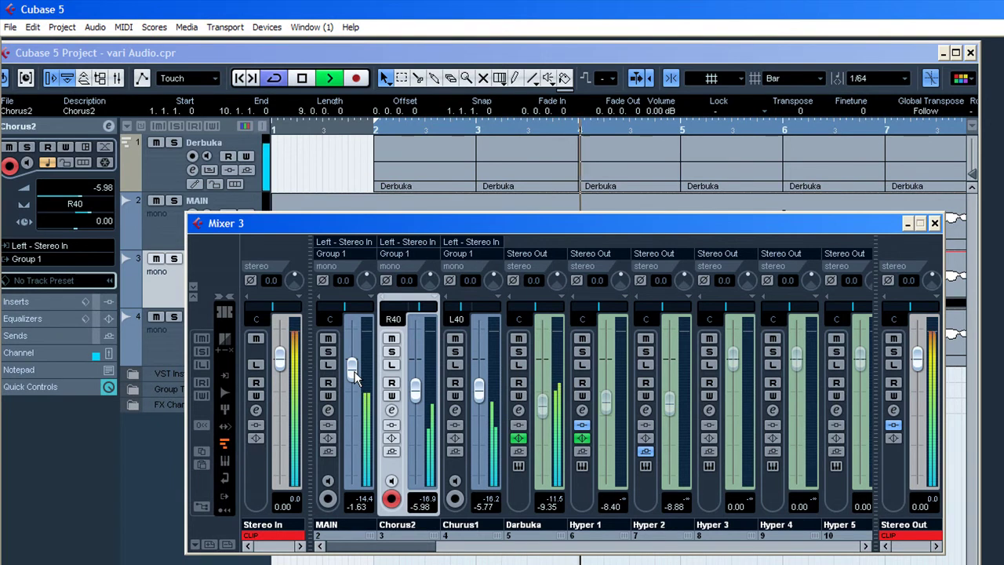
left_click(934, 225)
left_click(955, 52)
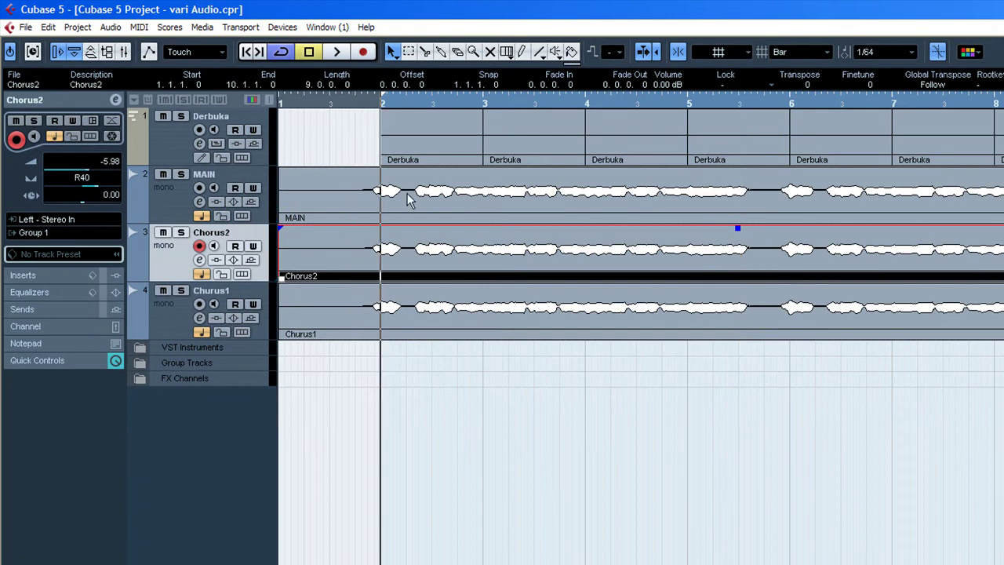
- Select all of Chorus2's segments in the Sample Editor, straighten their pitch by about three quarters, and close the editor
double_click(420, 246)
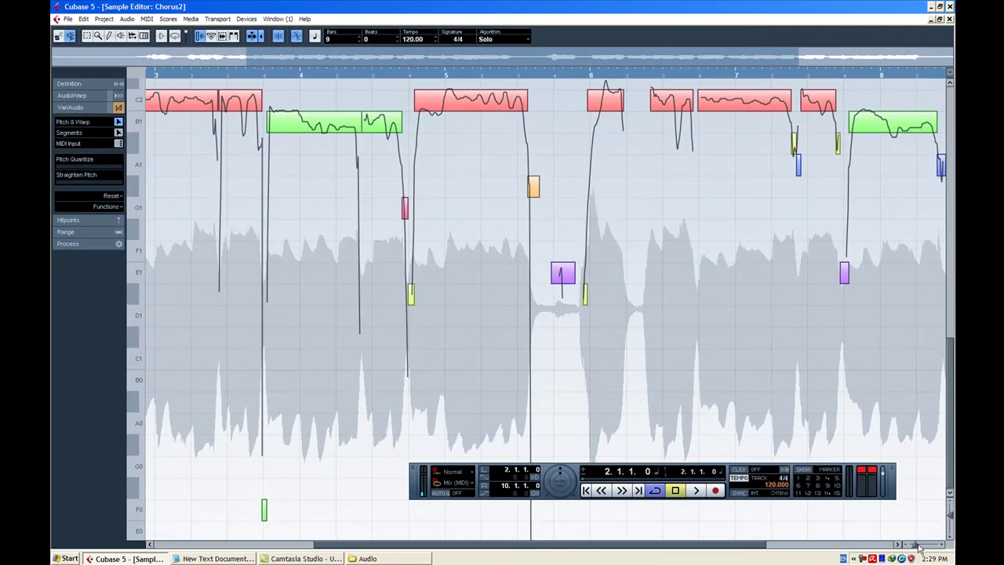
left_click_drag(916, 546, 910, 545)
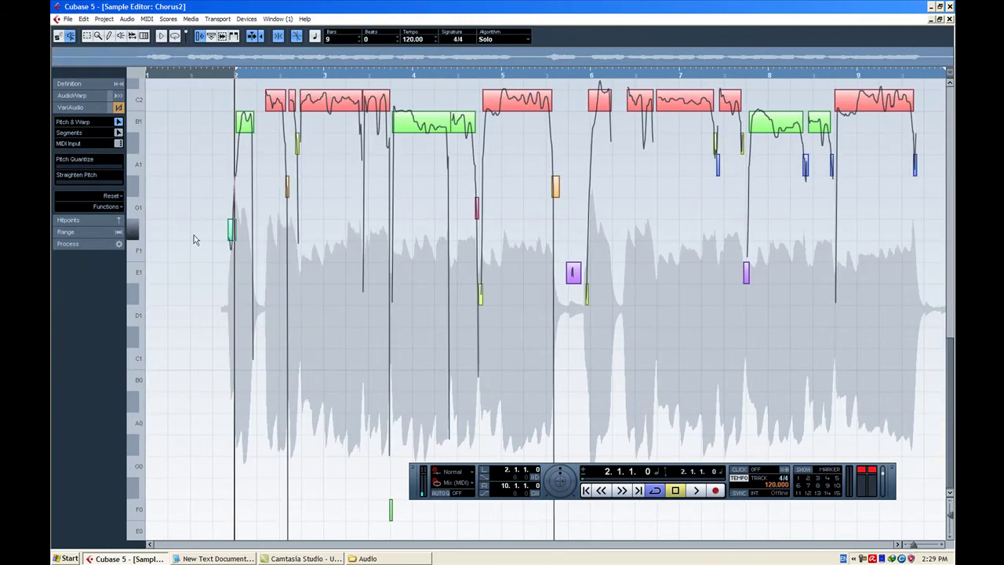
left_click_drag(186, 91, 941, 355)
left_click(61, 187)
left_click_drag(69, 187, 98, 184)
mouse_move(69, 268)
left_mouse_down()
mouse_move(109, 267)
mouse_move(84, 271)
left_mouse_up()
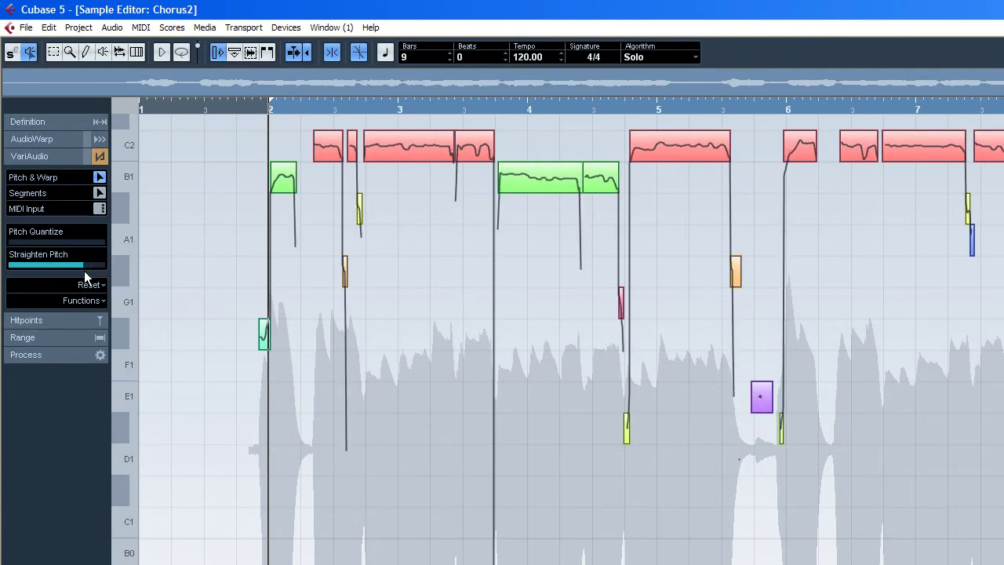
key("ctrl+w")
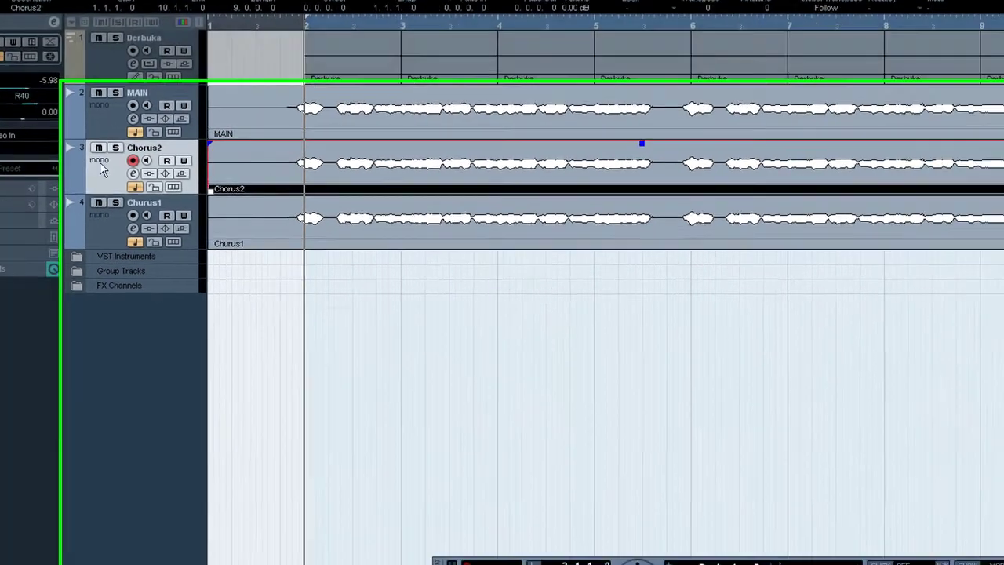
- Solo the Chorus2 track and check its straightened segments in the Sample Editor
left_click(183, 235)
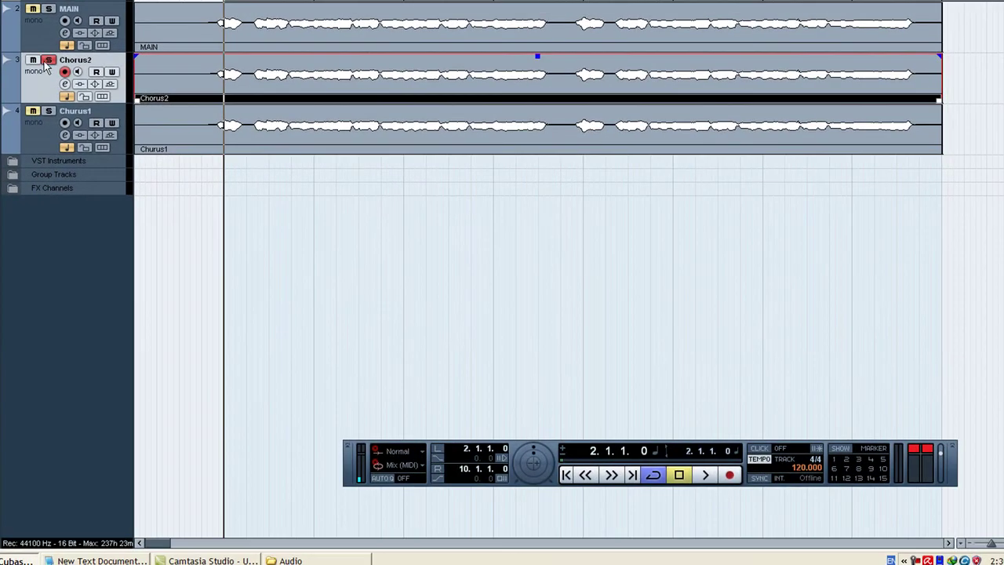
double_click(263, 102)
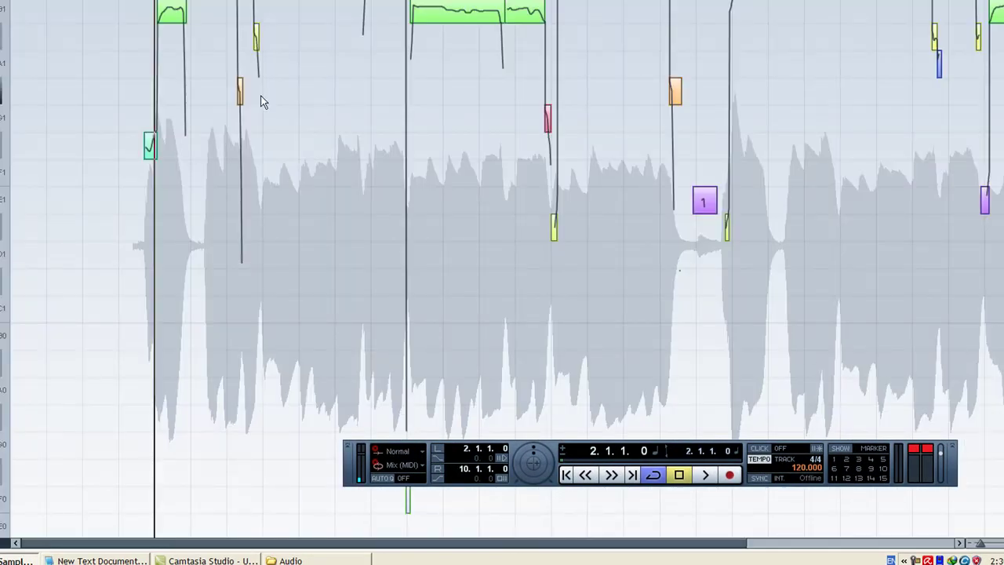
key("ctrl+w")
- Open the Churus1 clip in the Sample Editor and select all of its pitch segments
left_click(135, 134)
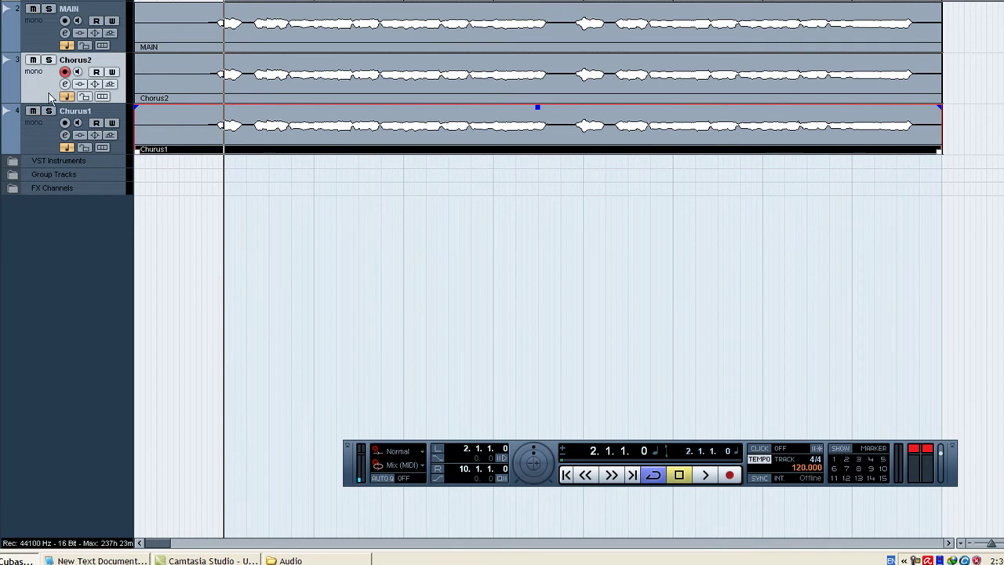
double_click(203, 132)
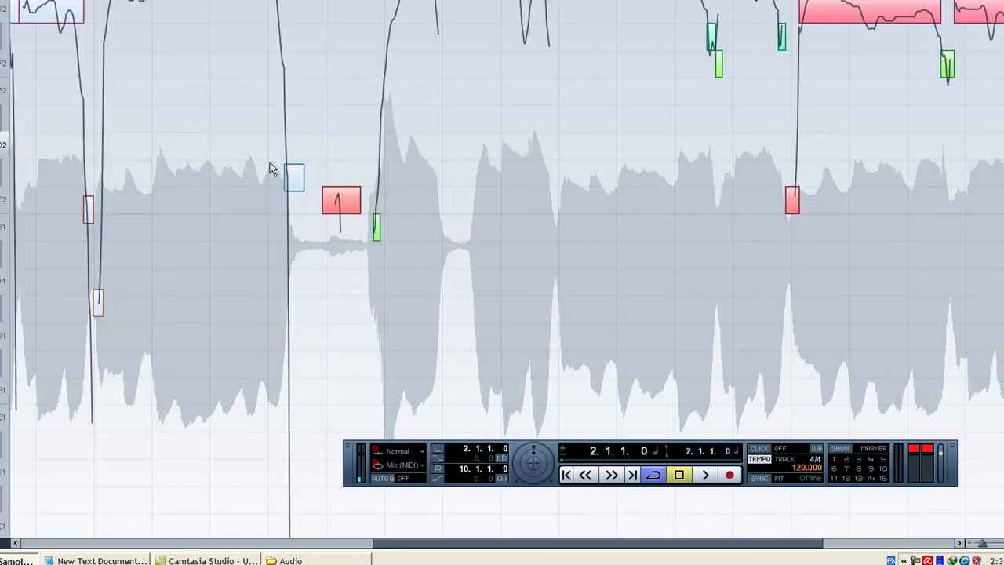
left_click_drag(984, 546, 976, 546)
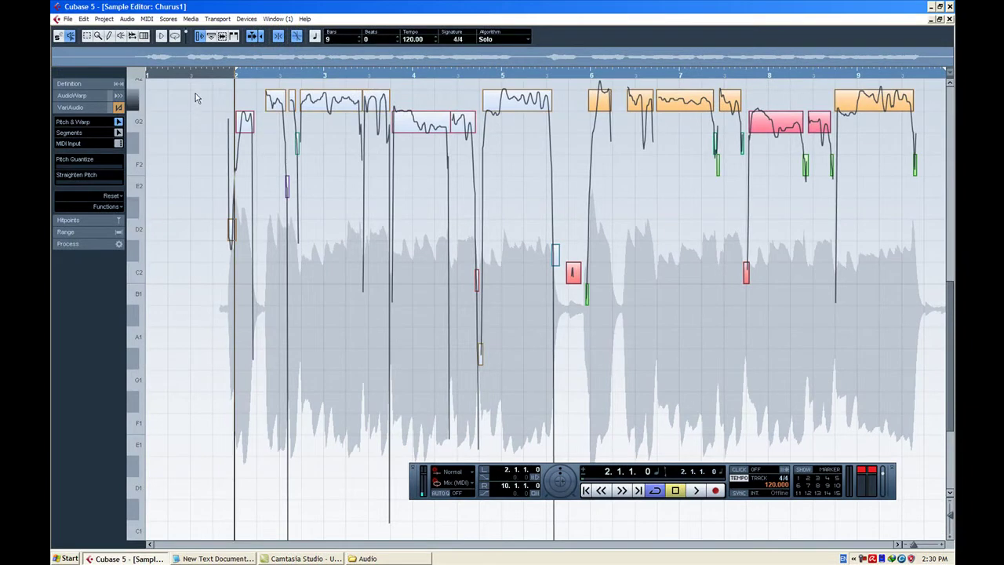
left_click_drag(195, 98, 933, 270)
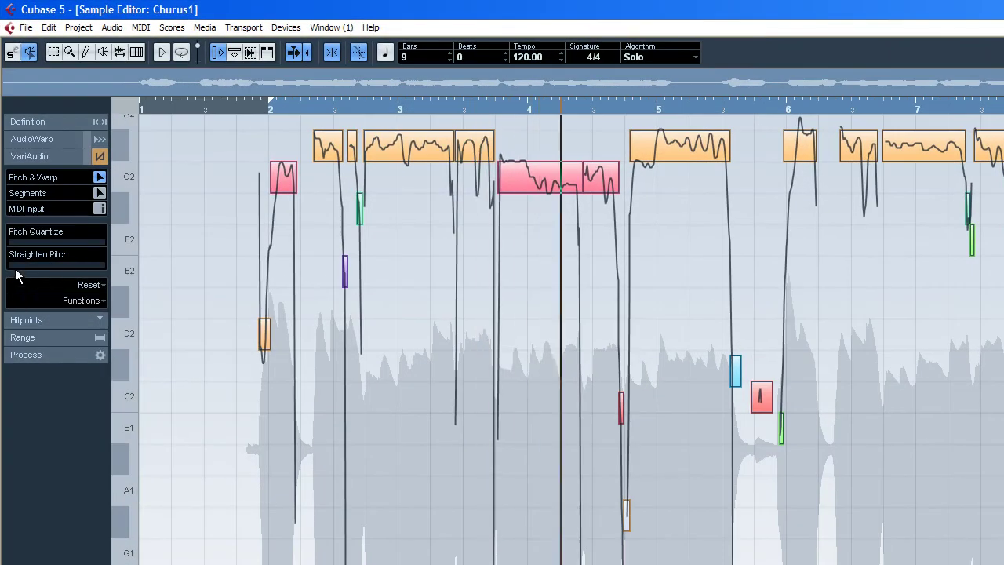
- Compare light and full pitch straightening on Churus1's segments by playback, and settle on about 85 percent
left_click_drag(11, 265, 79, 264)
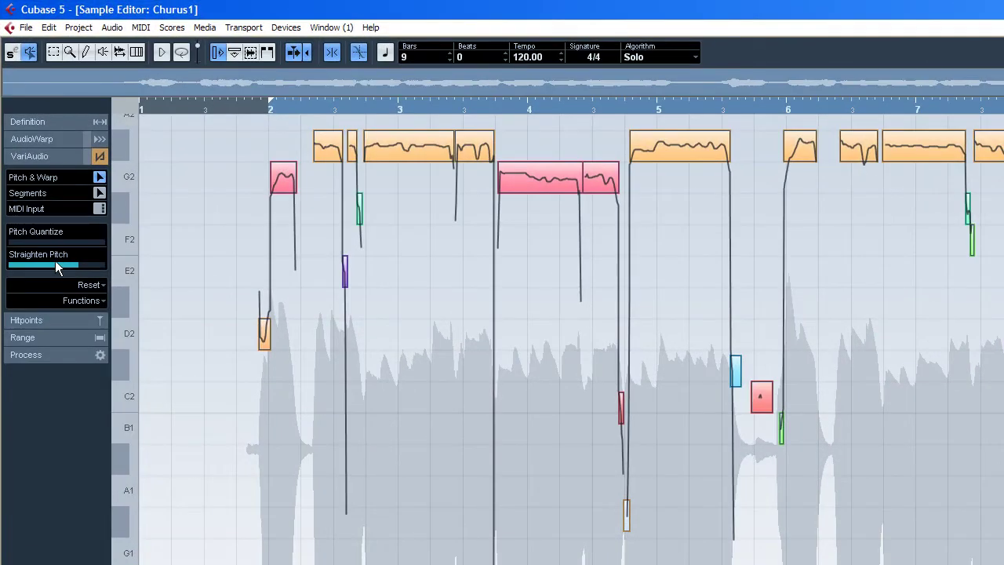
left_click_drag(63, 264, 25, 266)
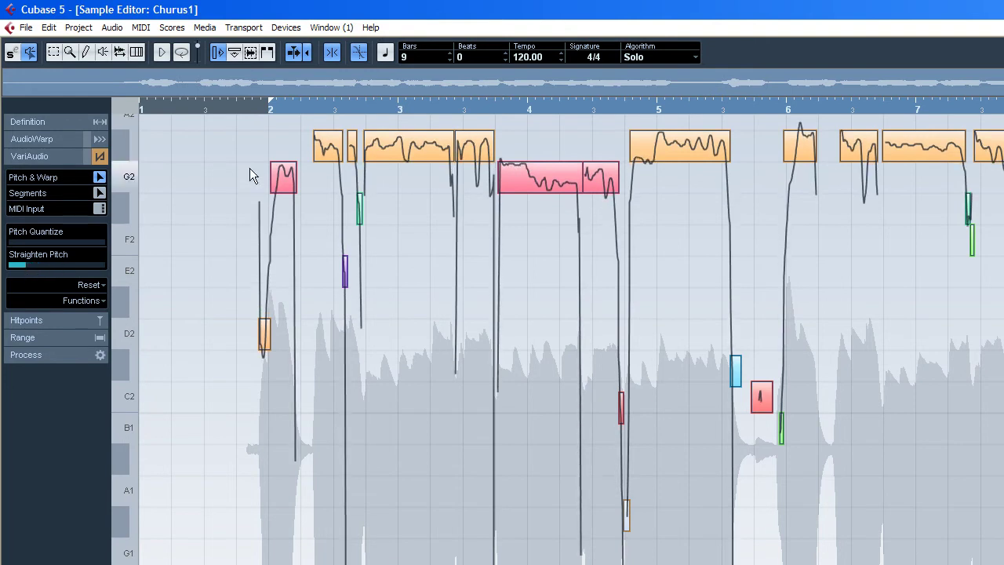
left_click(261, 111)
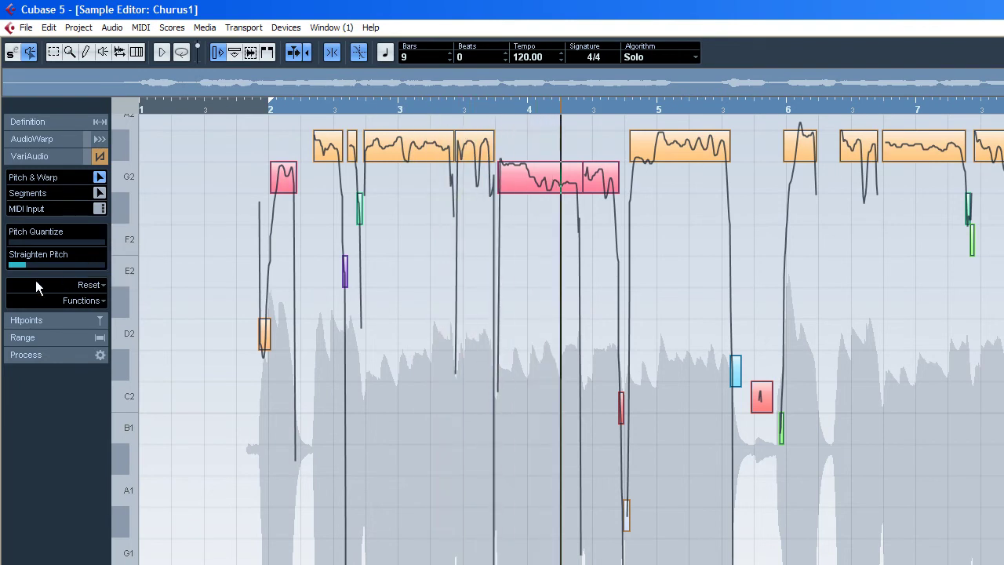
left_click_drag(42, 272, 116, 269)
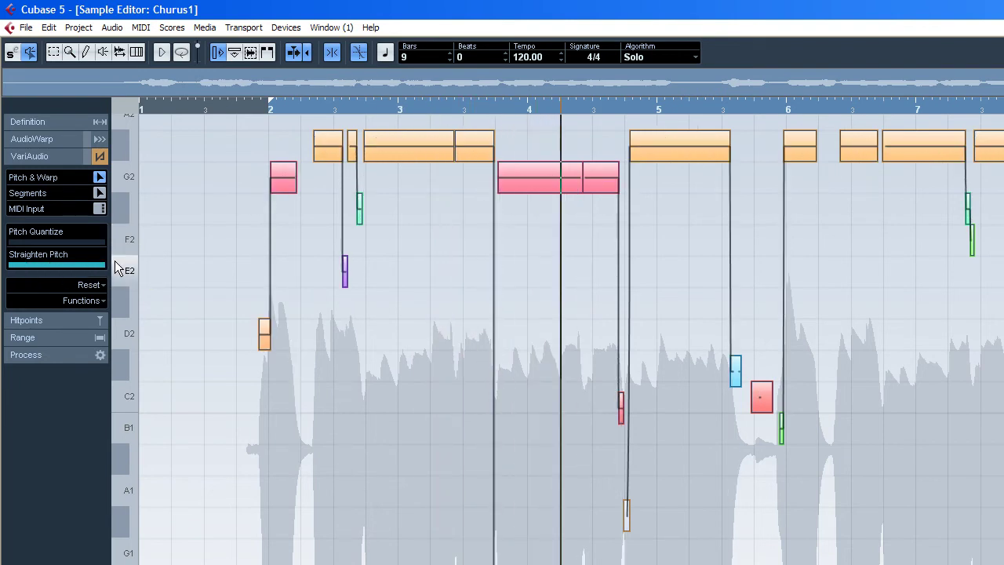
left_click(262, 105)
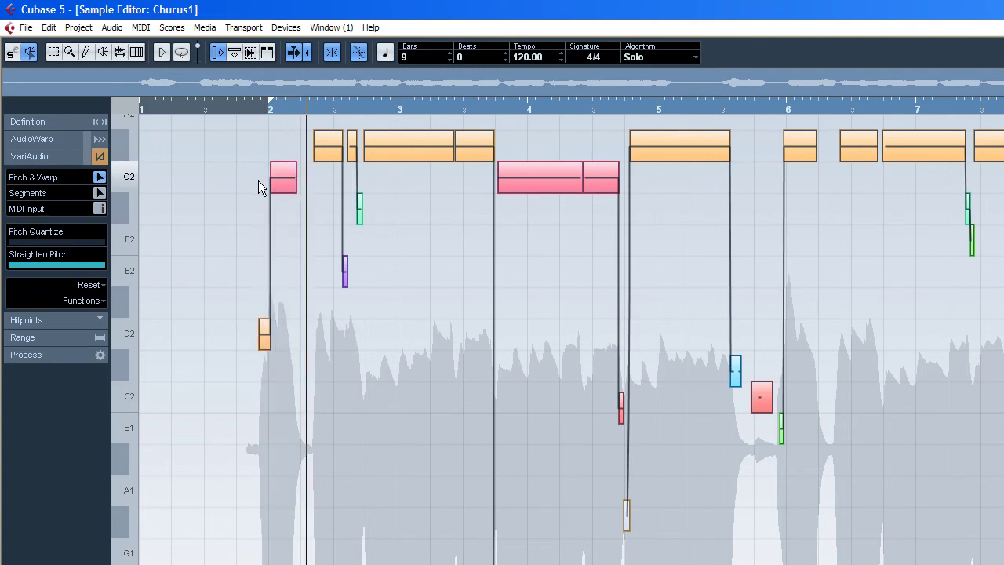
left_click(89, 264)
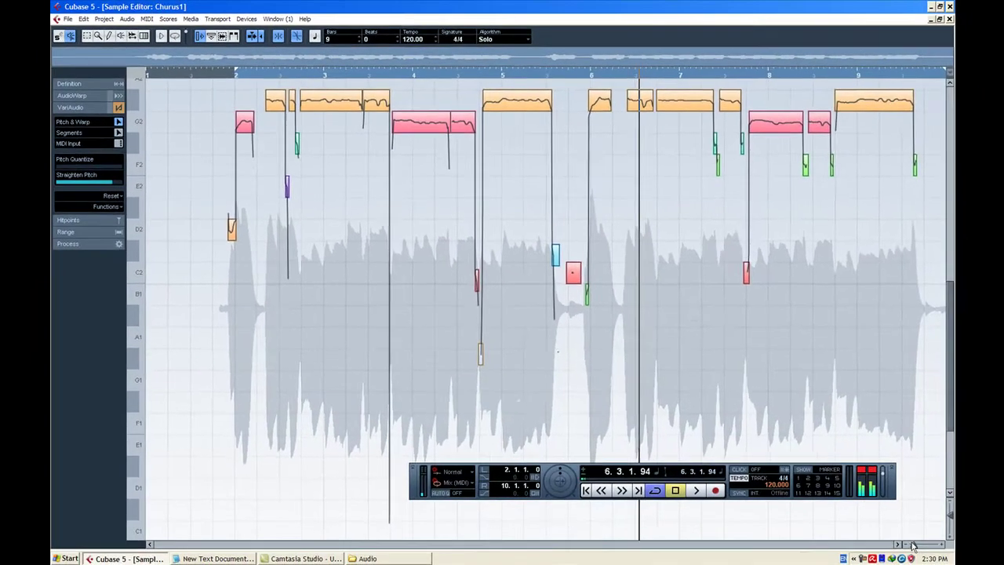
- Split Churus1's G2 segment at bar 4 and raise its first part to G#2
key("h")
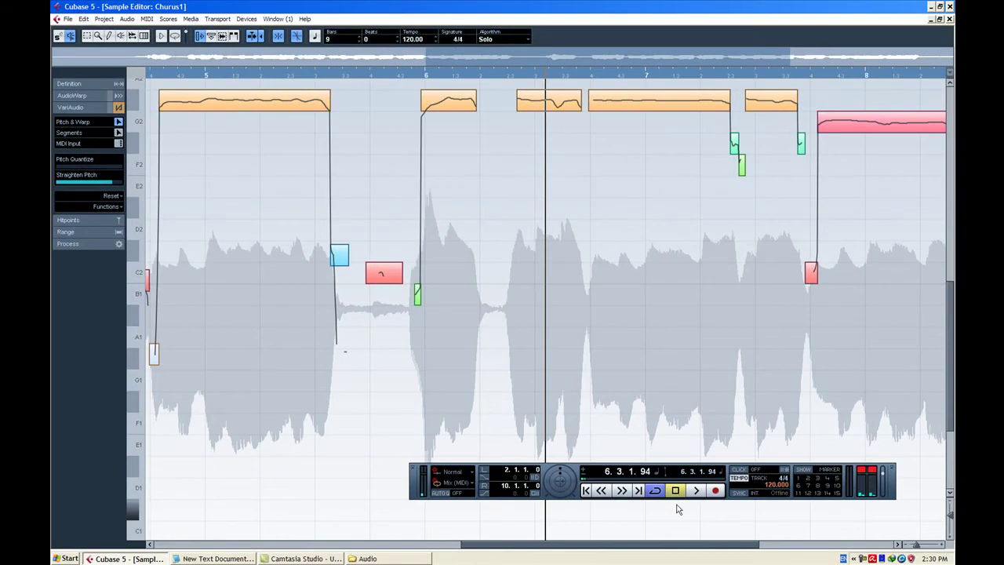
left_click_drag(503, 548, 320, 551)
left_click(219, 78)
key("space")
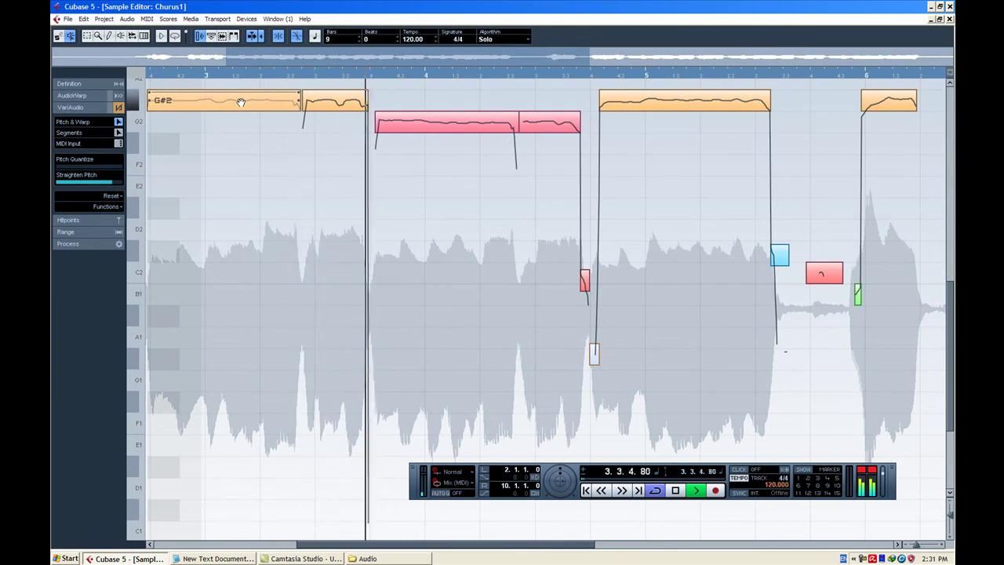
key("space")
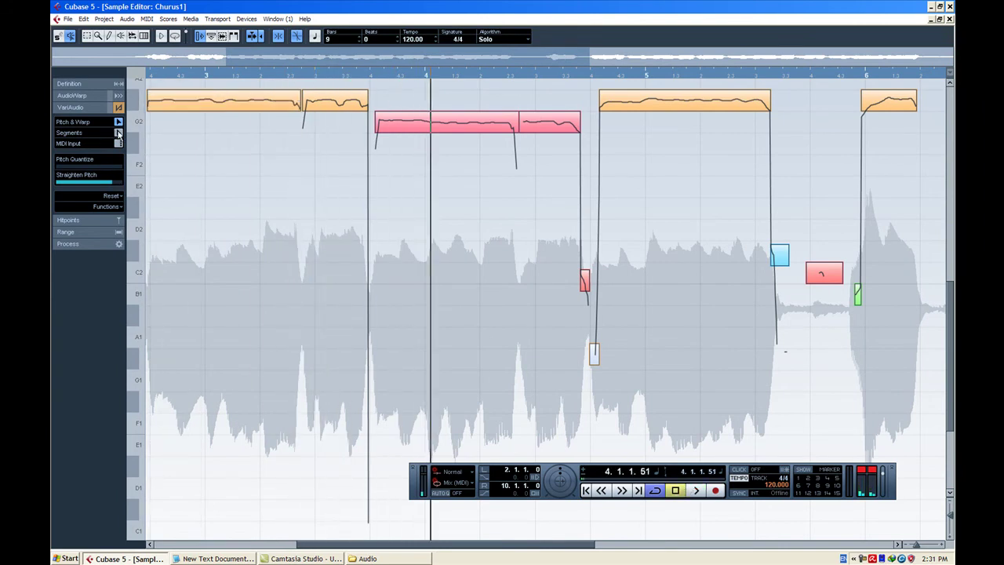
left_click(430, 132)
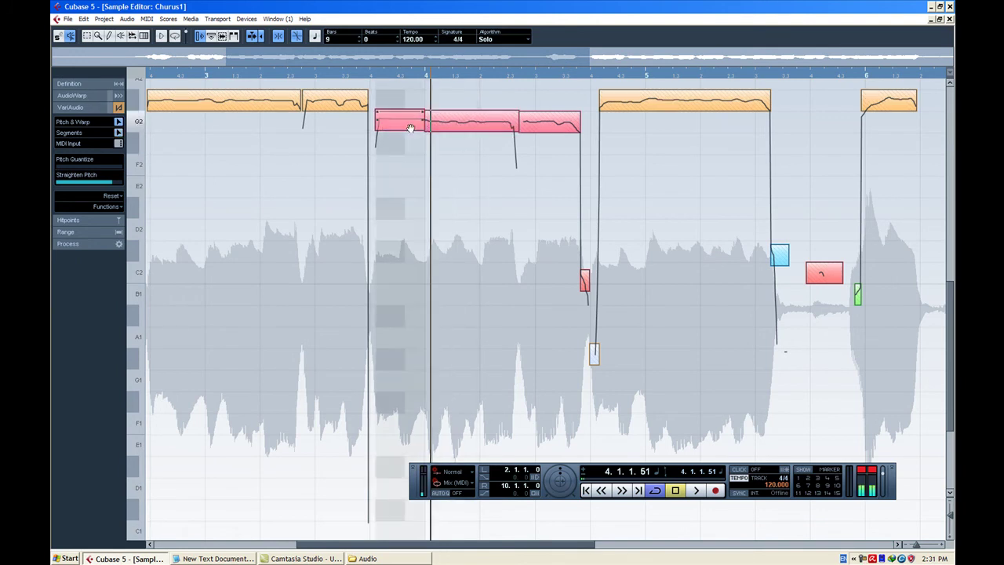
left_click_drag(411, 118, 400, 103)
key("ctrl+z")
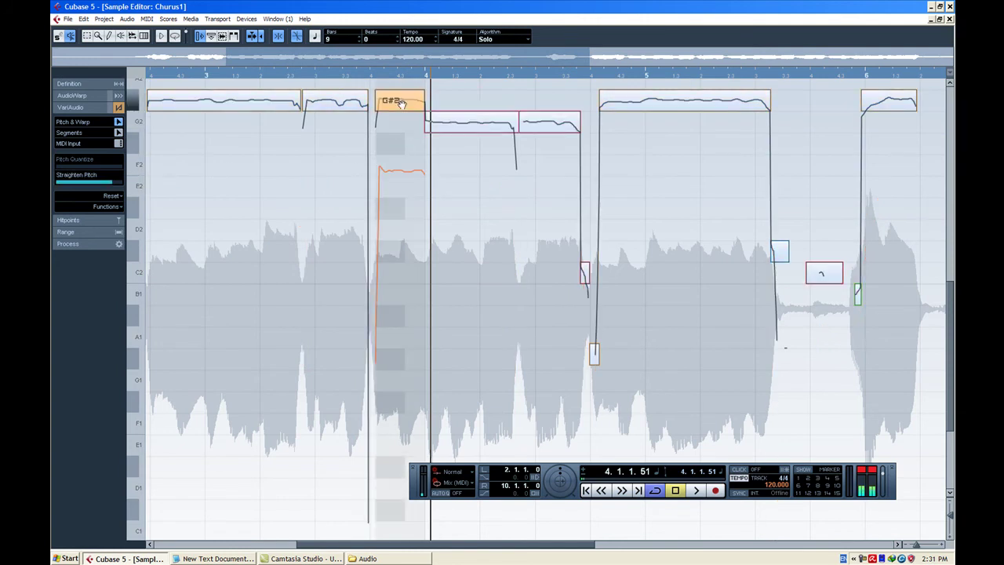
- Split Churus1's long G#2 segment at bar 5 and lower its first part to G2
key("KP_Subtract")
key("space")
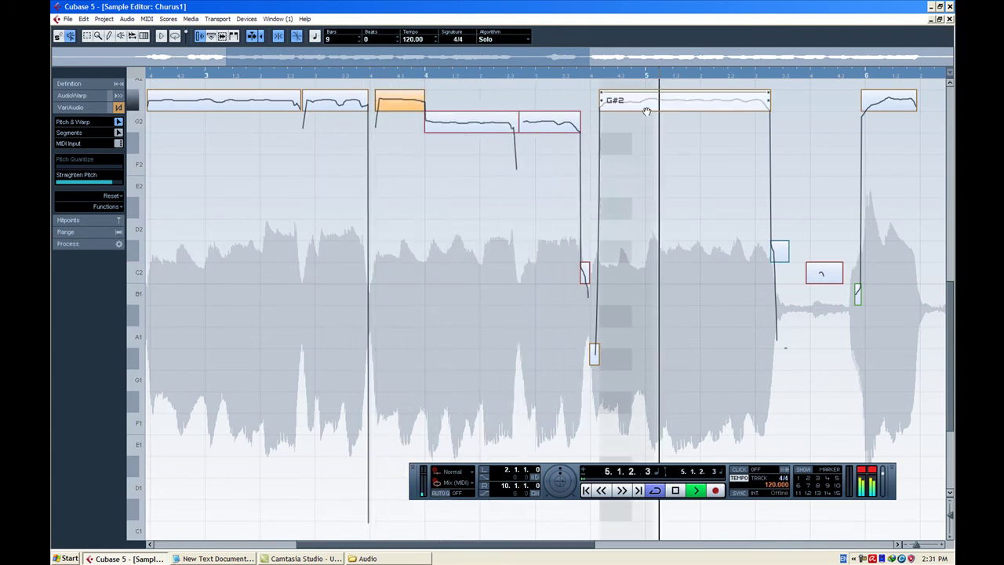
key("space")
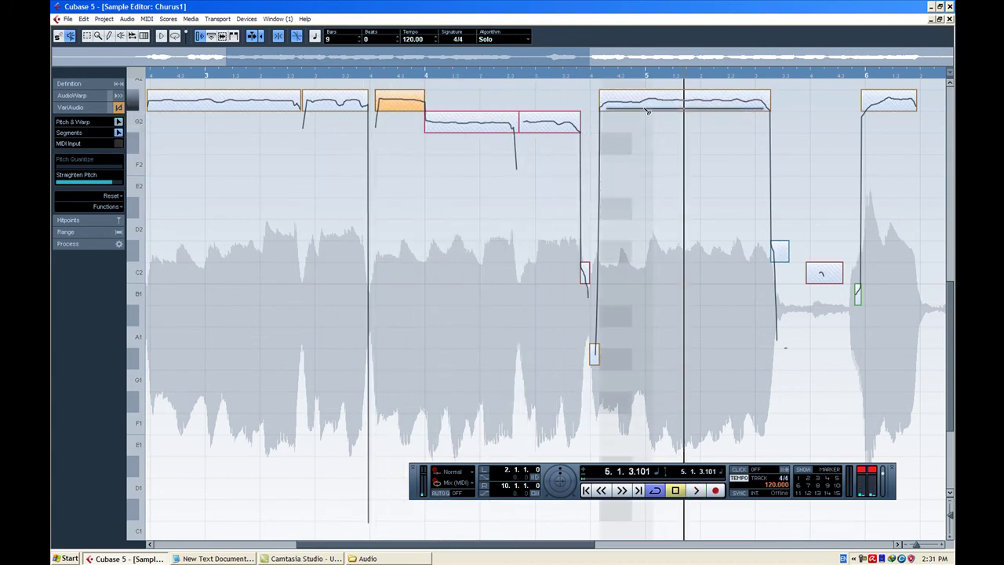
left_click(605, 102)
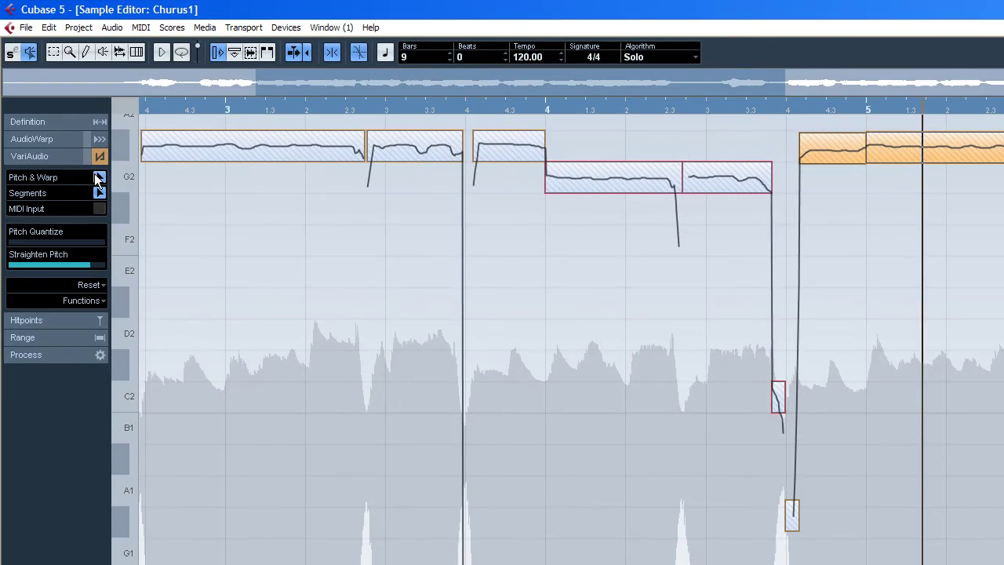
left_click(860, 286)
left_click_drag(833, 149, 836, 188)
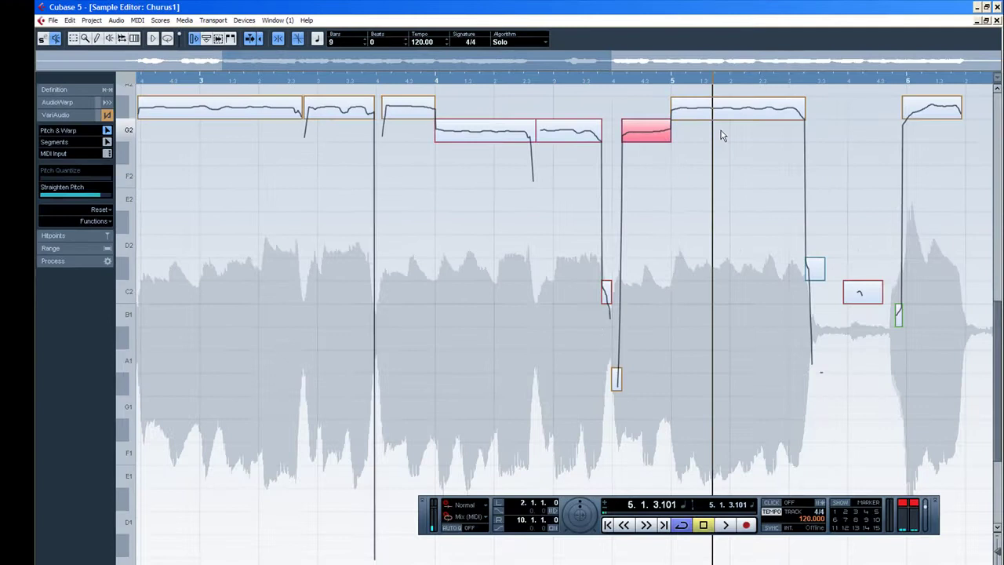
left_click(939, 153)
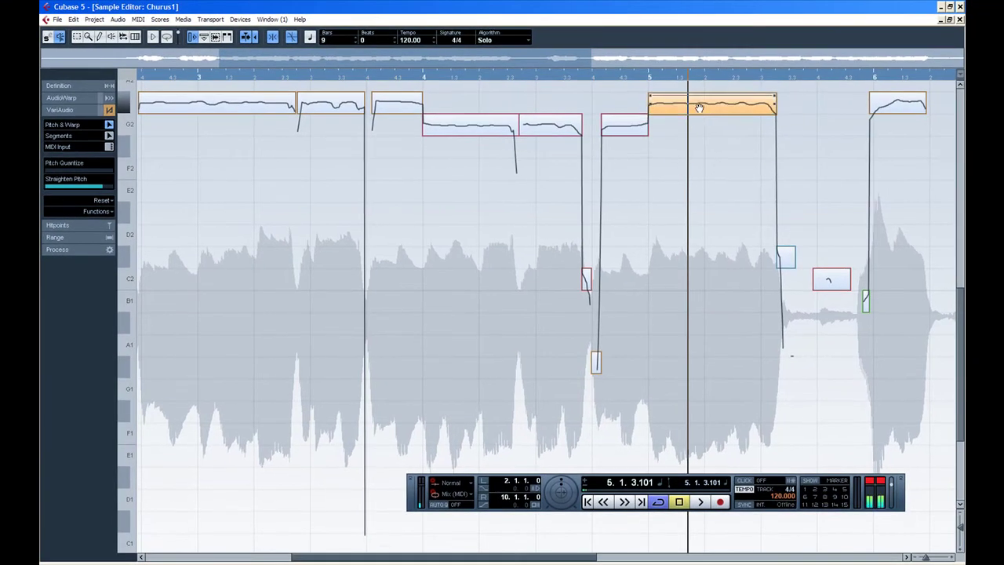
- Play Churus1 from bar 3, split the G2 segment at bar 8, and raise its first part to G#2
left_click(606, 498)
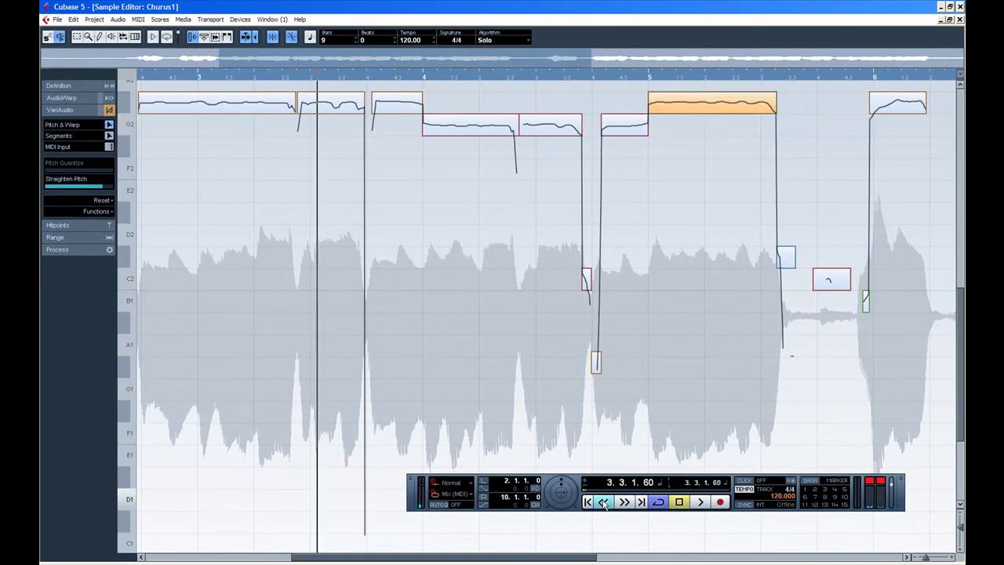
key("space")
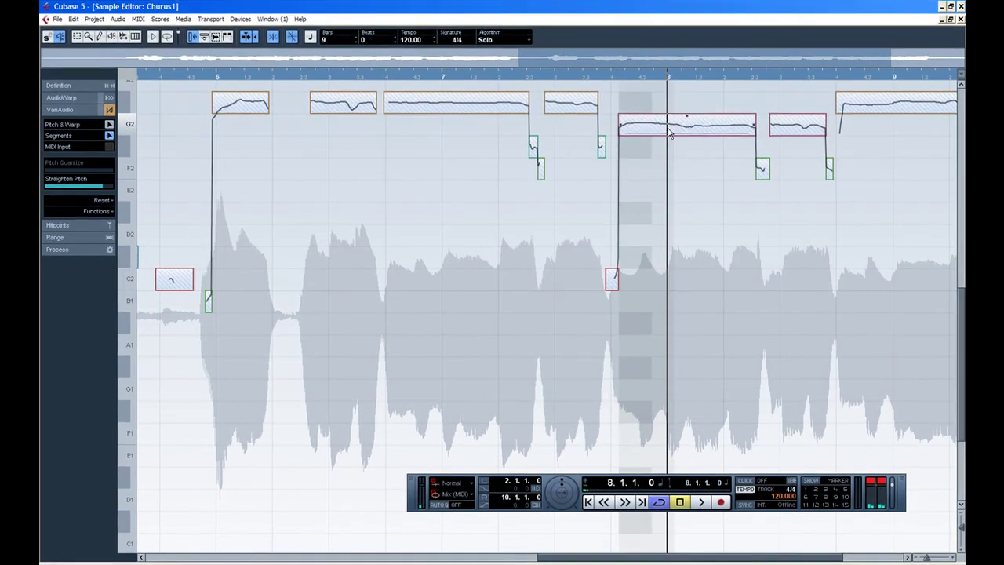
left_click(894, 53)
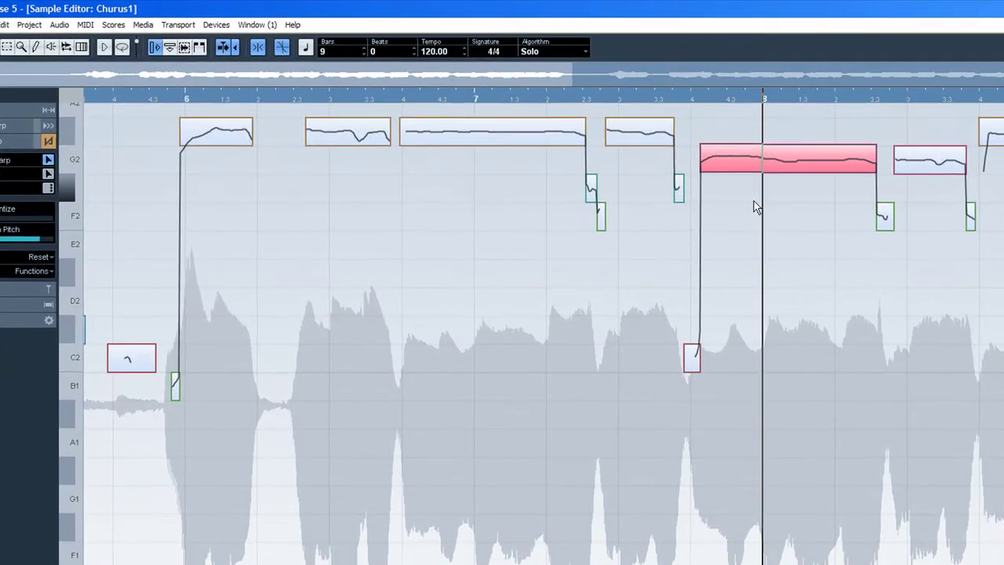
left_click(760, 167)
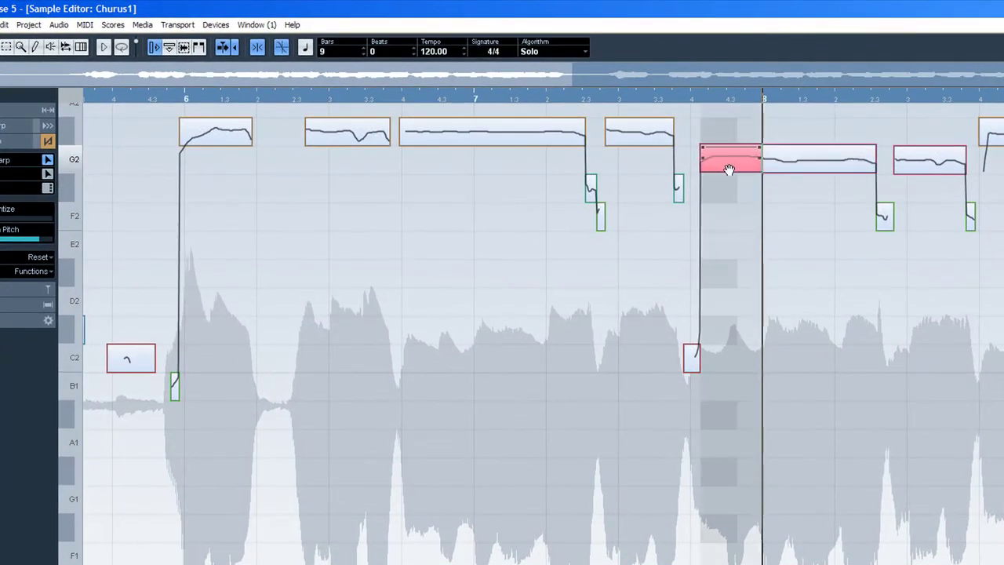
left_click_drag(728, 169, 730, 142)
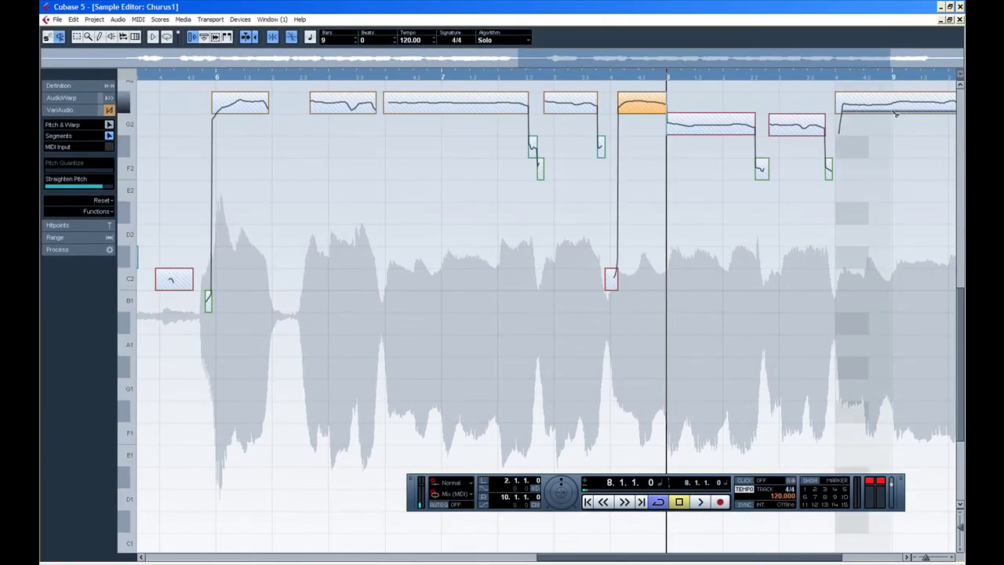
- Split Churus1's last long segment at bar 9, lower its first part to G2, and play back the result
left_click(895, 114)
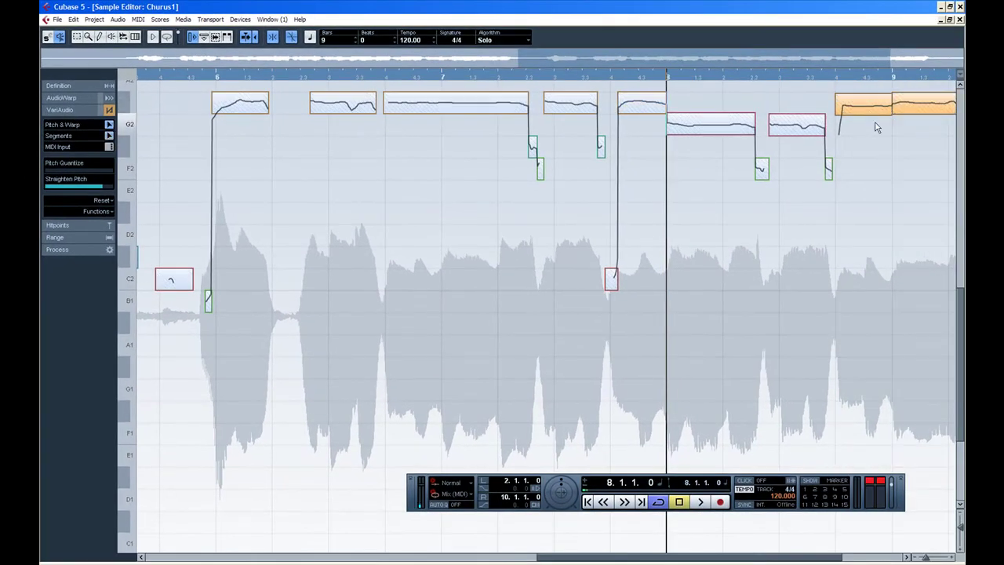
left_click_drag(872, 113, 868, 125)
left_click(185, 79)
key("space")
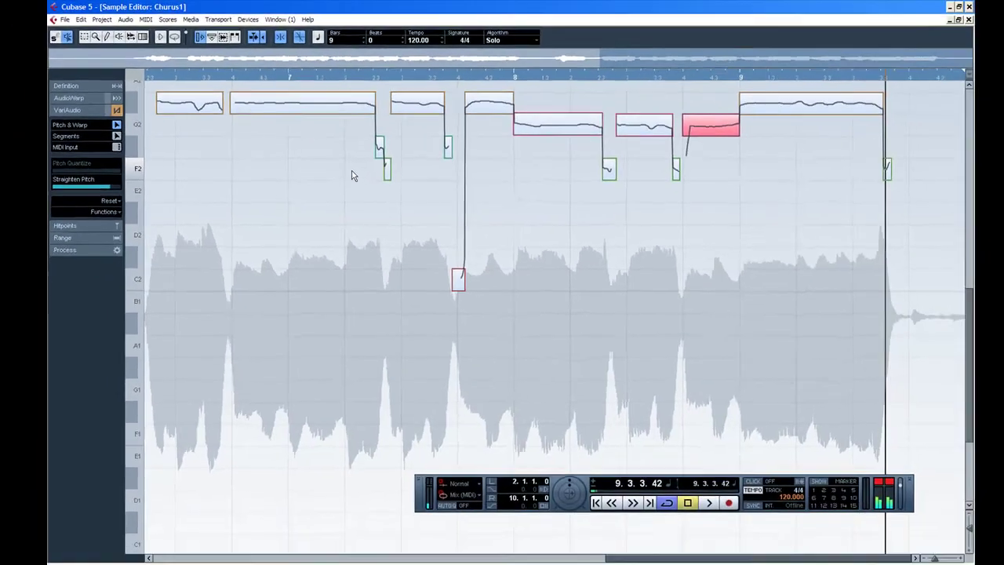
- Open the Chorus2 clip in the Sample Editor, straighten its segments' pitch by about 80 percent, and play it from bar 2
key("Return")
double_click(439, 175)
left_click_drag(923, 549, 913, 548)
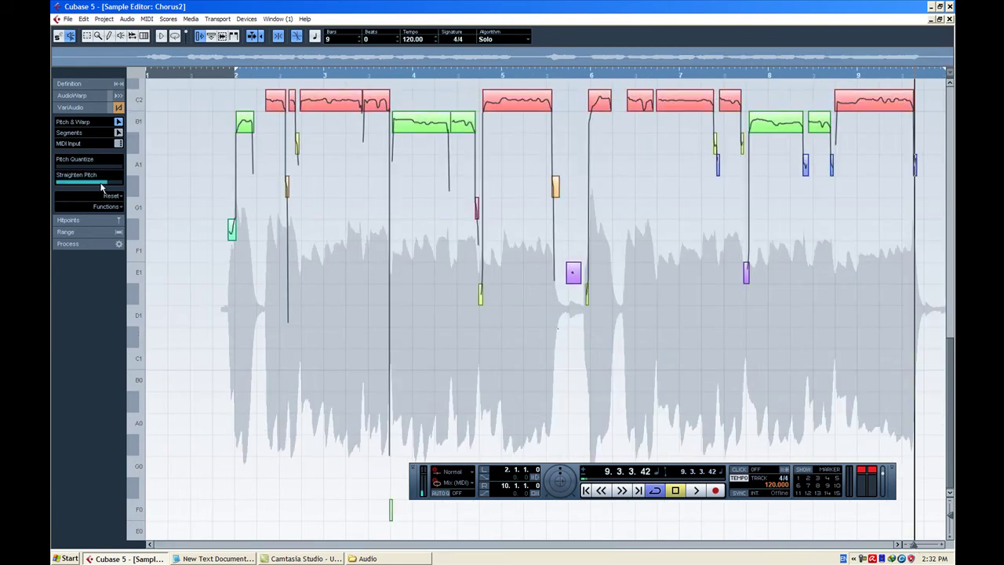
left_click_drag(100, 187, 105, 187)
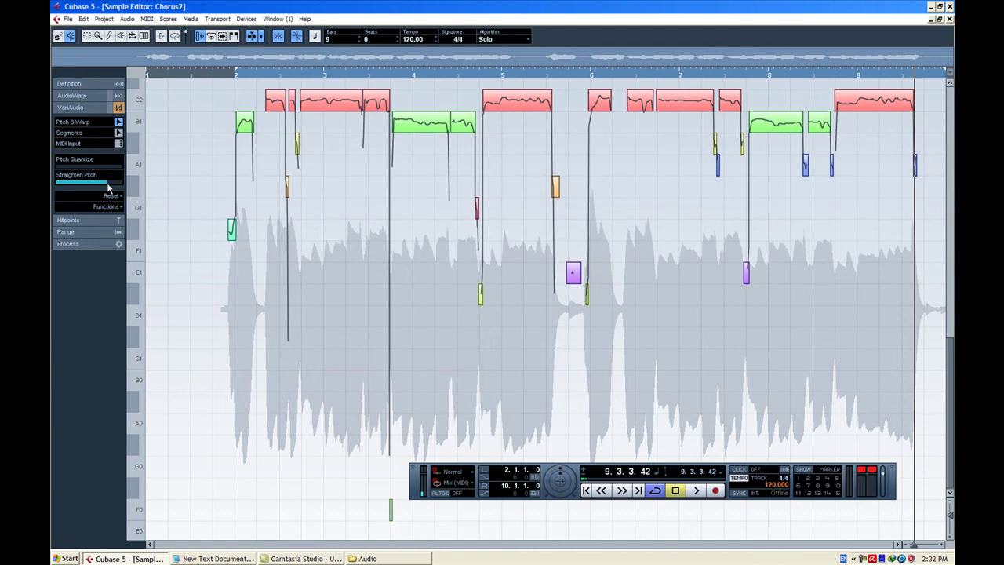
left_click(237, 75)
key("space")
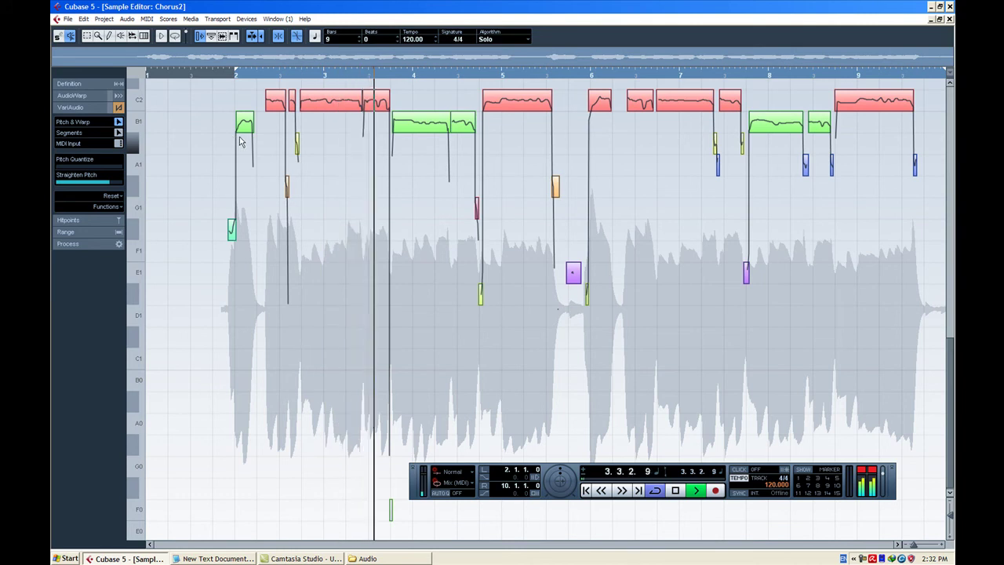
key("space")
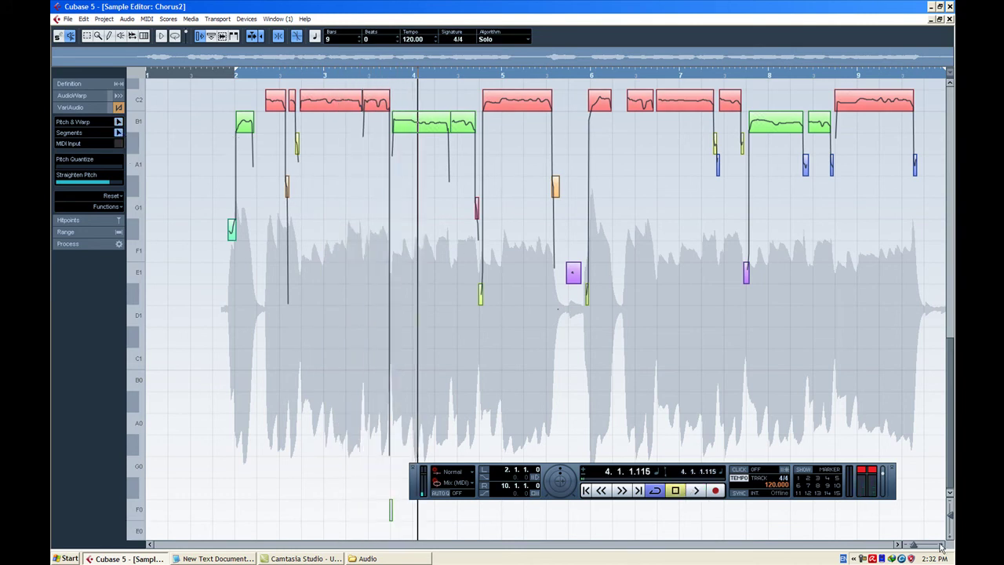
- Split Chorus2's B1 segment at bar 4 and raise its first part to C2
key("h")
key("h")
key("h")
key("h")
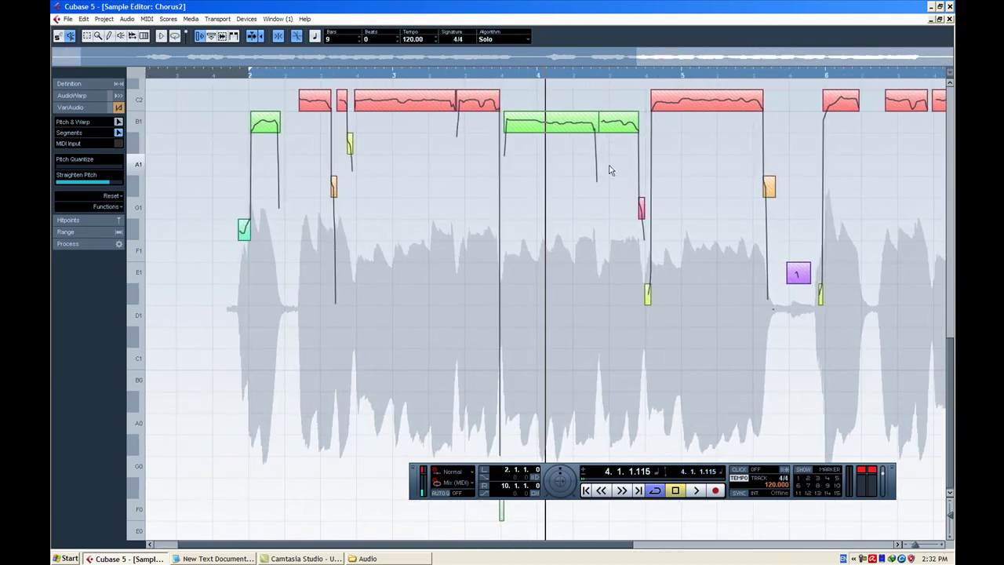
left_click(539, 133)
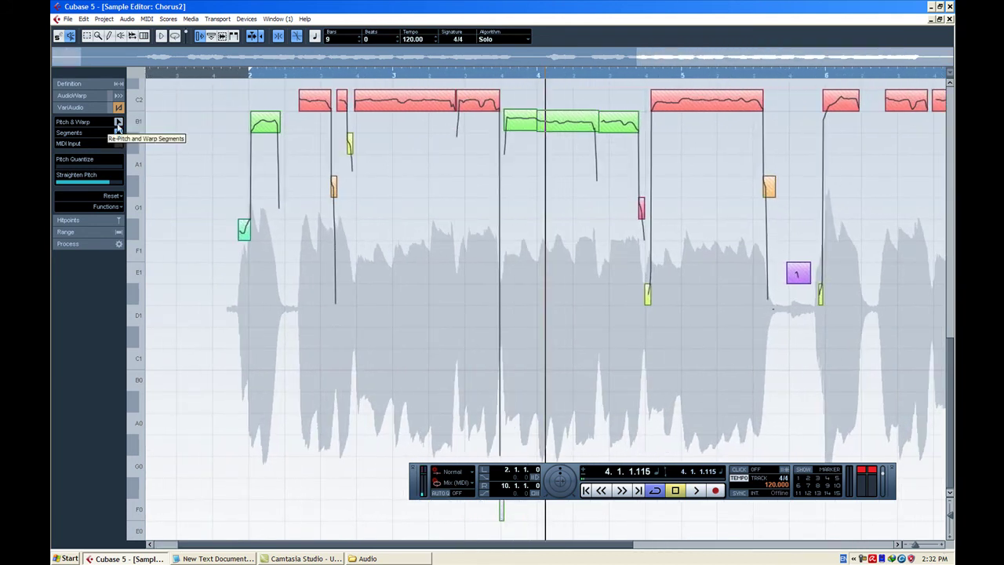
left_click_drag(521, 122, 549, 103)
- Split Chorus2's long C2 segment at bar 5 and lower its first part to B1
left_click_drag(691, 140, 789, 210)
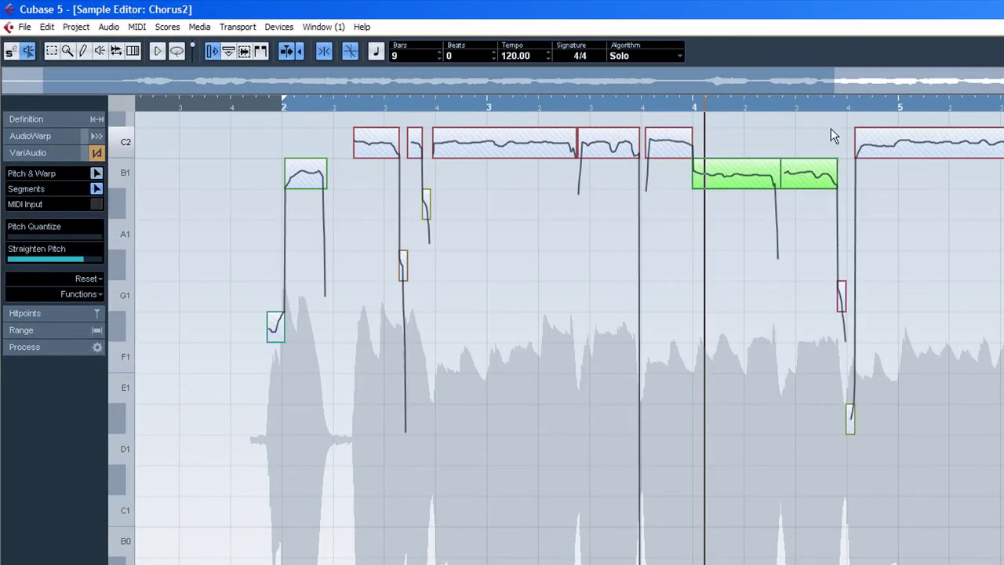
left_click(904, 159)
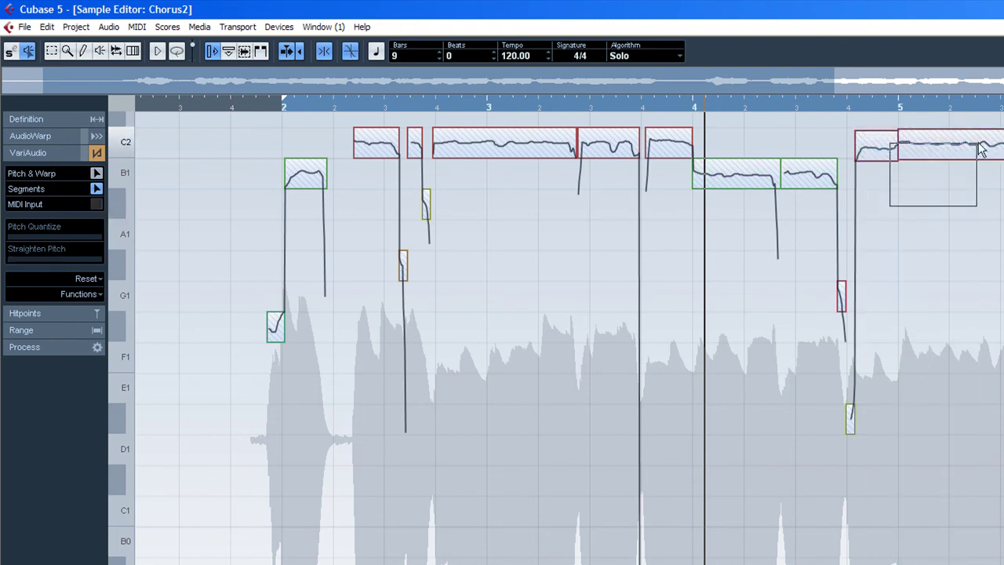
left_click_drag(873, 159, 875, 189)
left_click(875, 149)
- Play Chorus2 from bar 2 and raise the B1 segment at bar 2 to C2
left_click(282, 105)
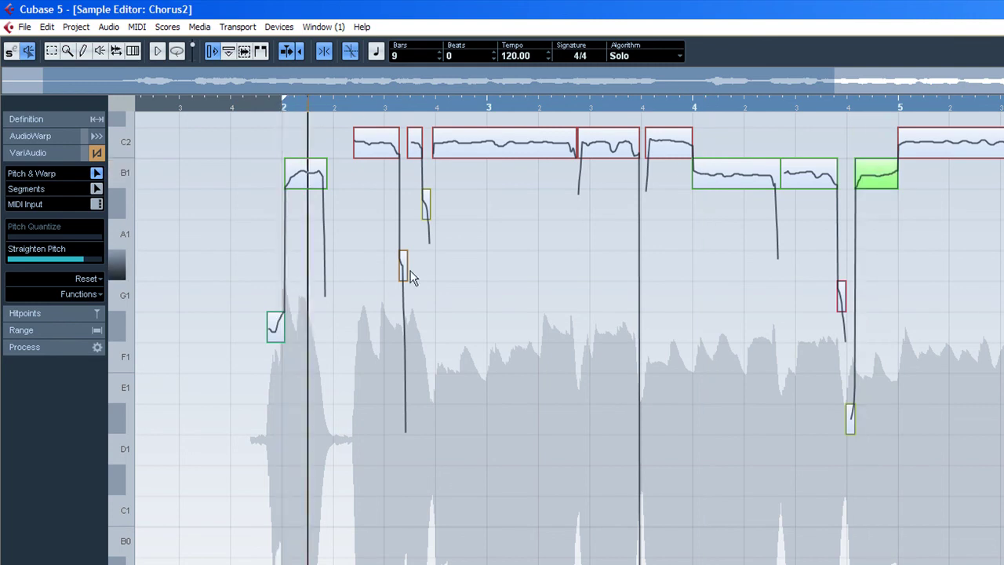
left_click(312, 188)
left_click_drag(313, 164, 312, 134)
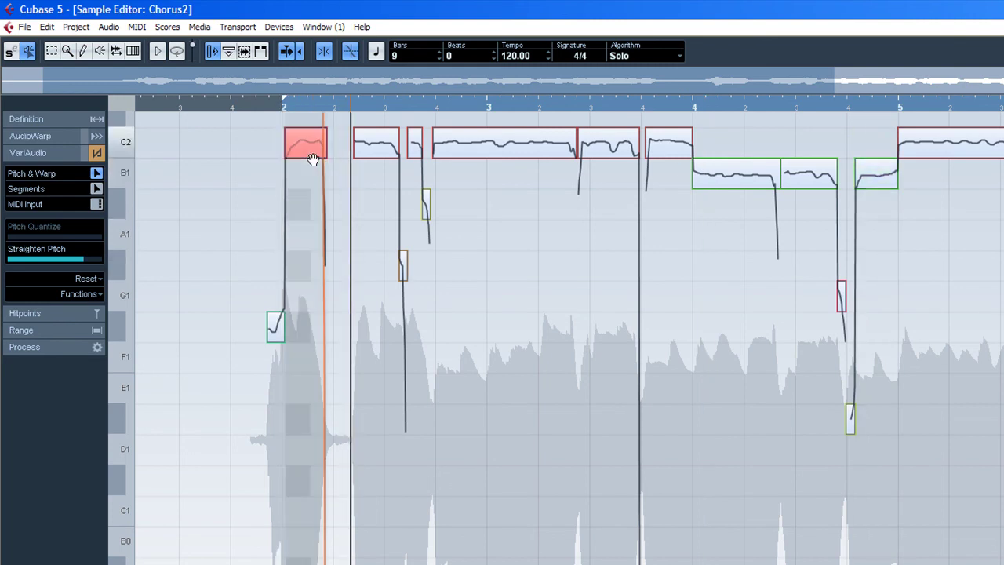
- Replay Chorus2 from the beginning, split the B1 segment at bar 8, and raise its first part to C2
left_click(260, 101)
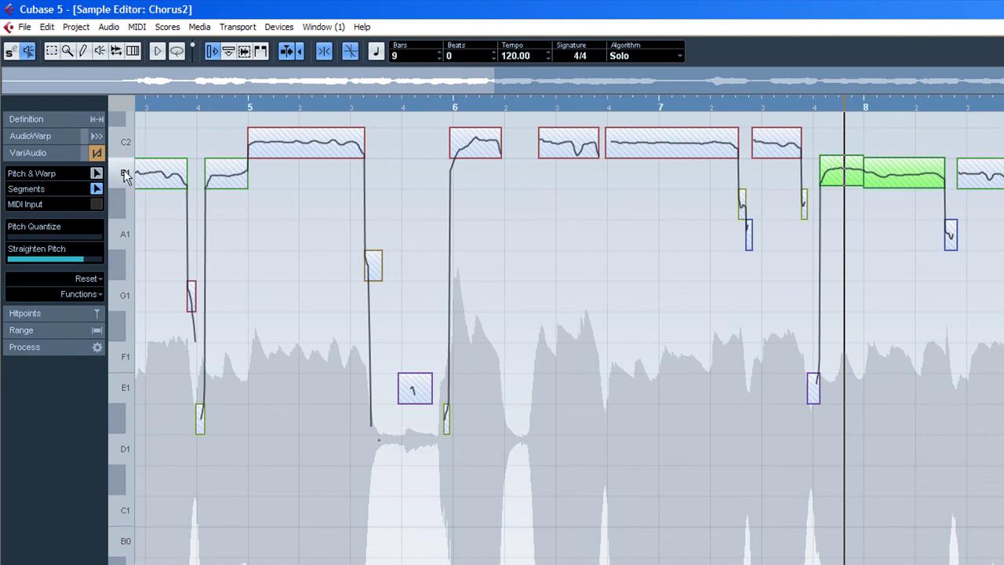
left_click_drag(852, 181, 847, 143)
left_click(978, 186)
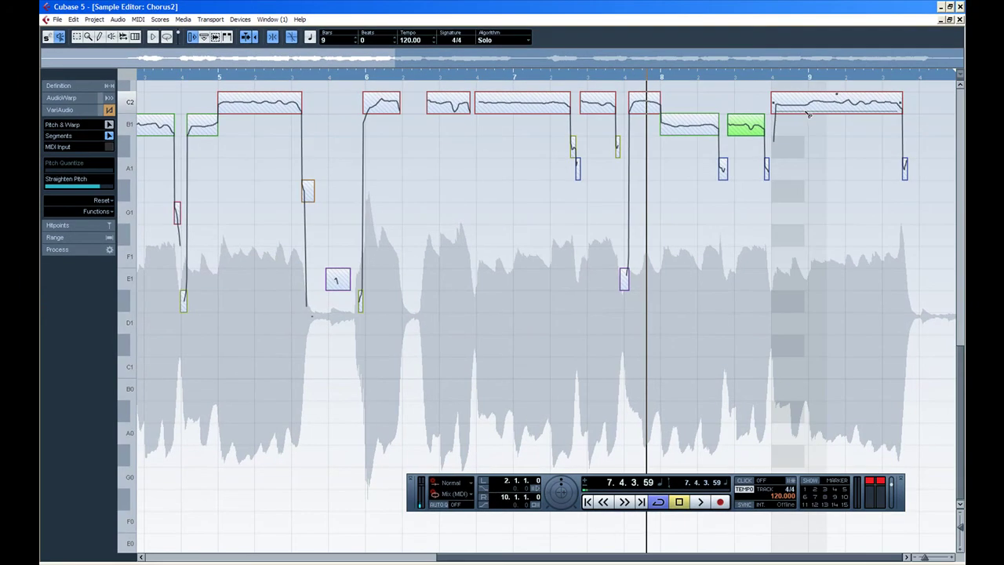
- Split Chorus2's last long C2 segment at bar 9, keep the second part on C2, and lower the first part to B1
left_click(810, 114)
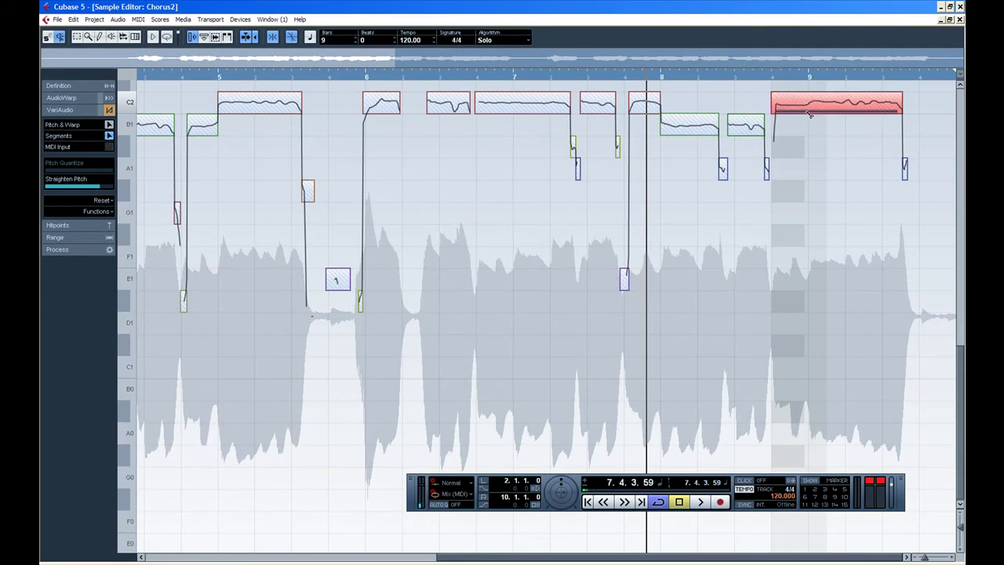
left_click(810, 114)
left_click(847, 181)
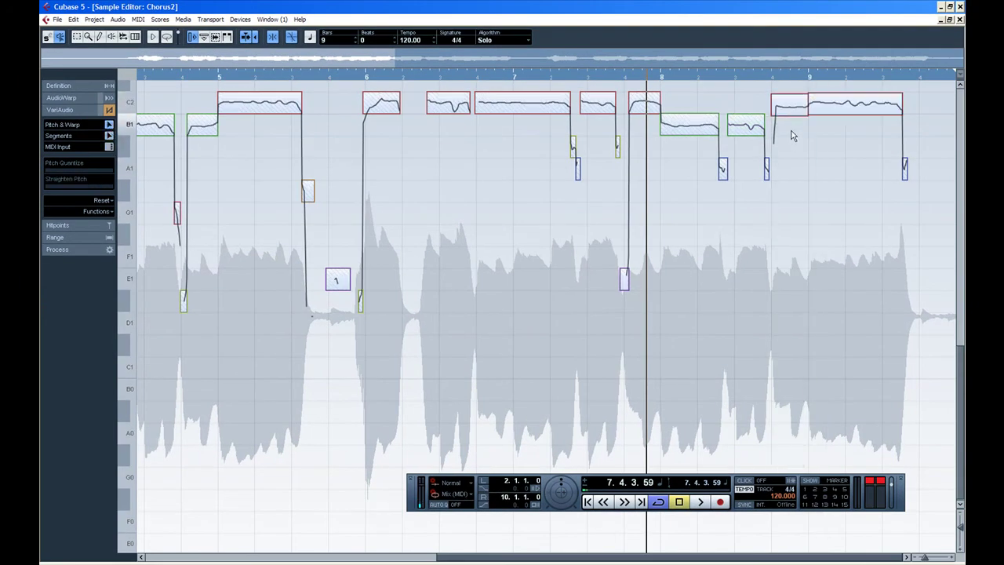
left_click(792, 110)
left_click(854, 122)
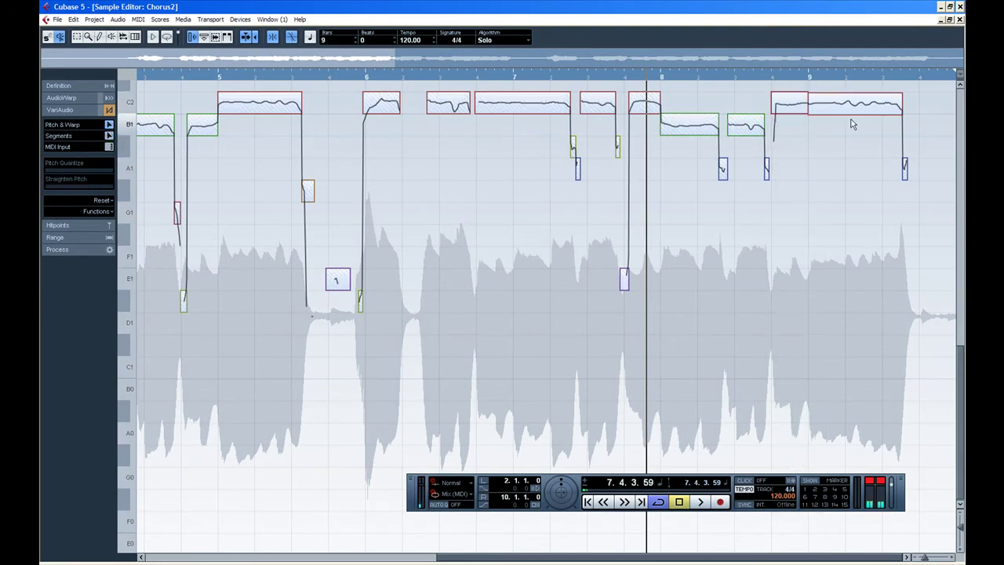
left_click(863, 103)
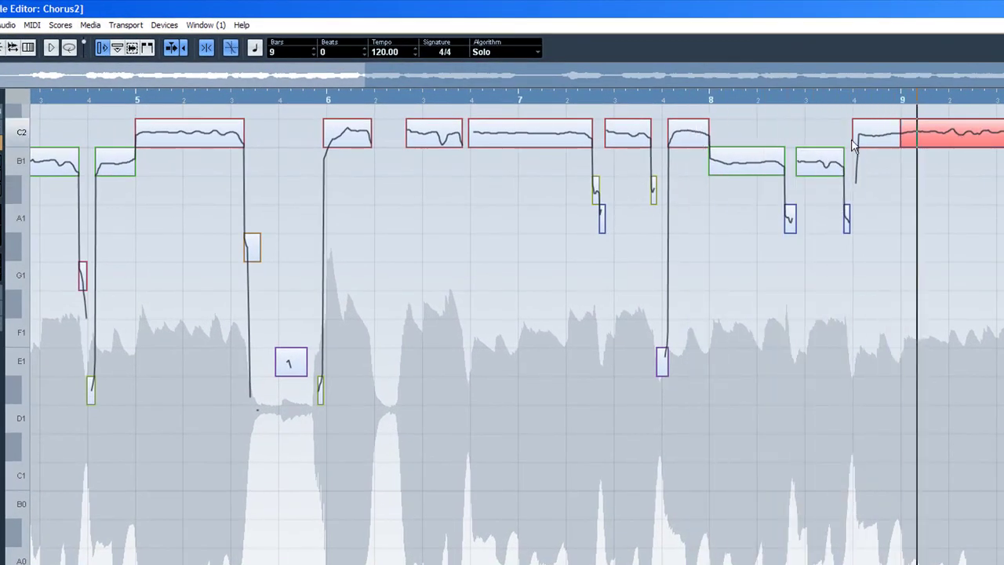
left_click(874, 133)
left_click_drag(874, 134, 875, 161)
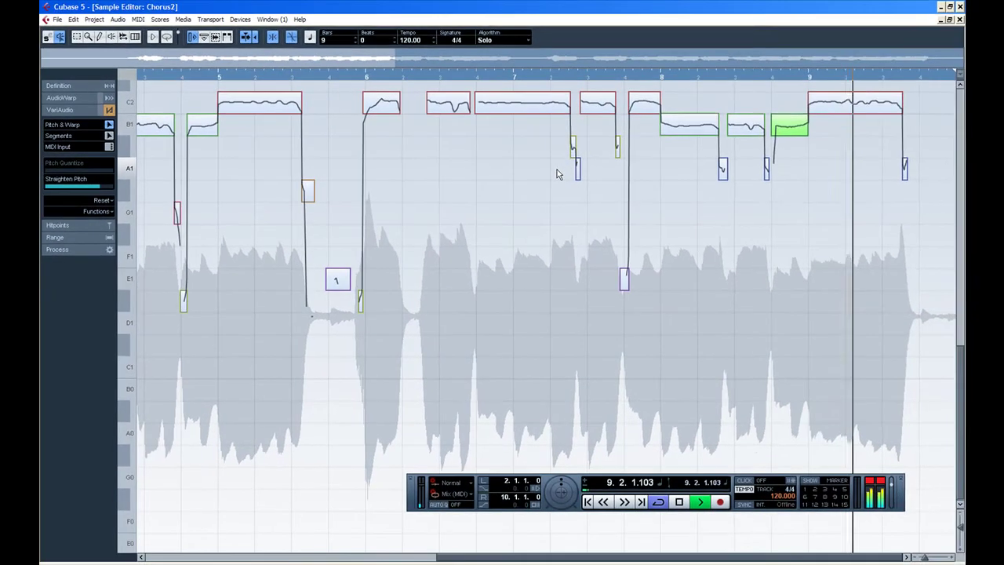
- Return to the project window and play Chorus2, Churus1 and Derbuka together from the project start
key("Return")
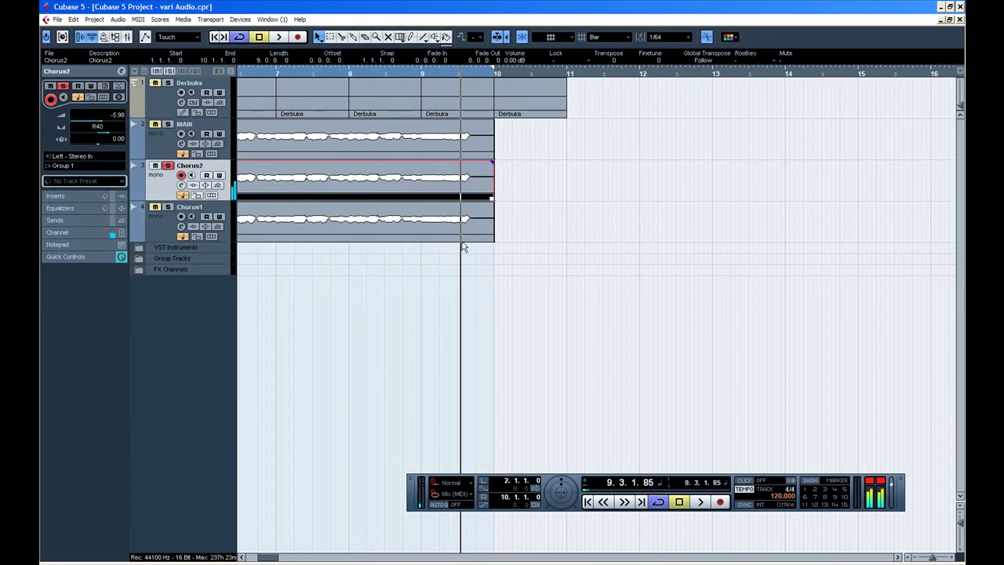
left_click(586, 504)
key("space")
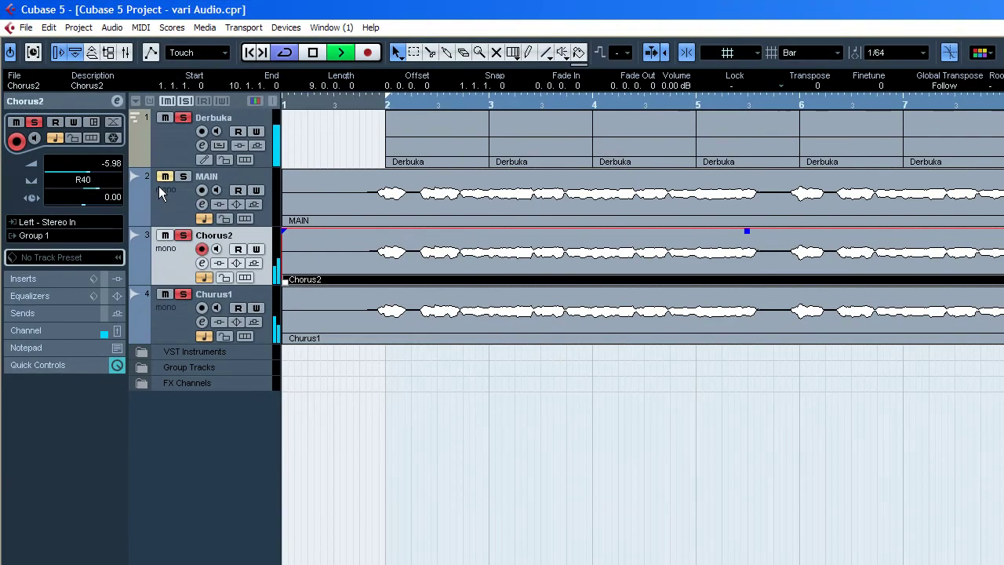
- Unmute and solo the MAIN track, and play all four tracks together through to bar 9
left_click(363, 100)
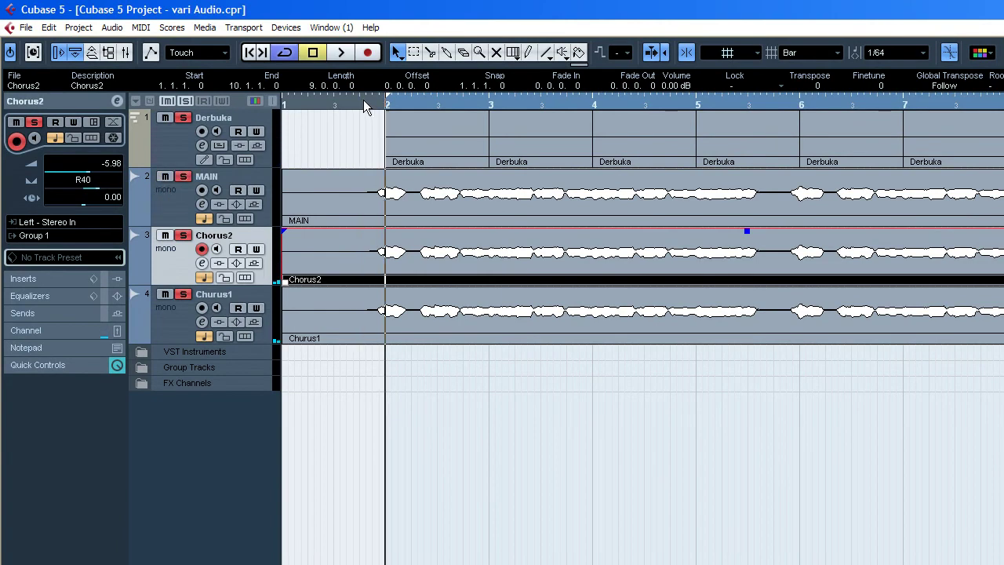
key("space")
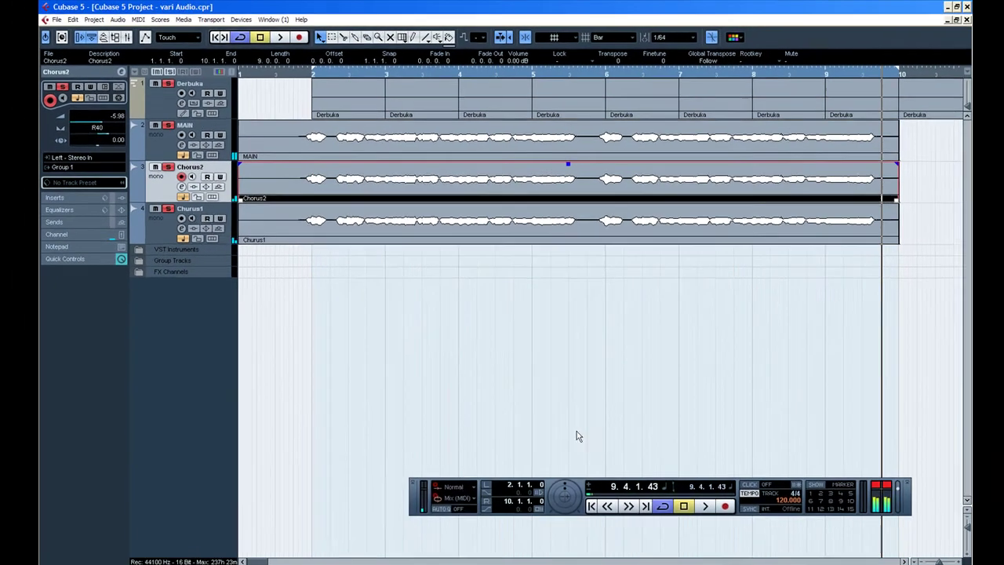
key("space")
left_click(587, 502)
key("space")
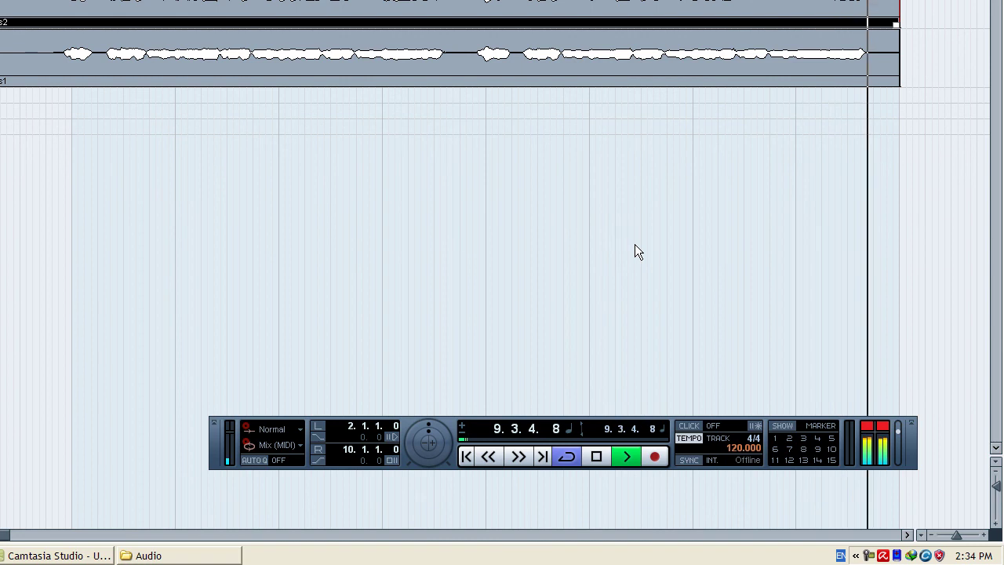
key("space")
left_click(305, 557)
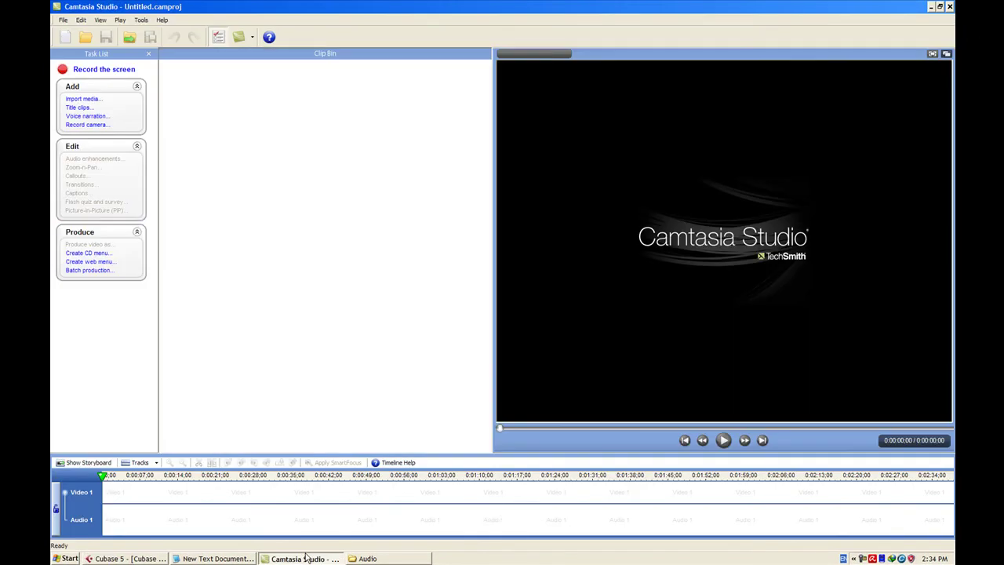
left_click(931, 7)
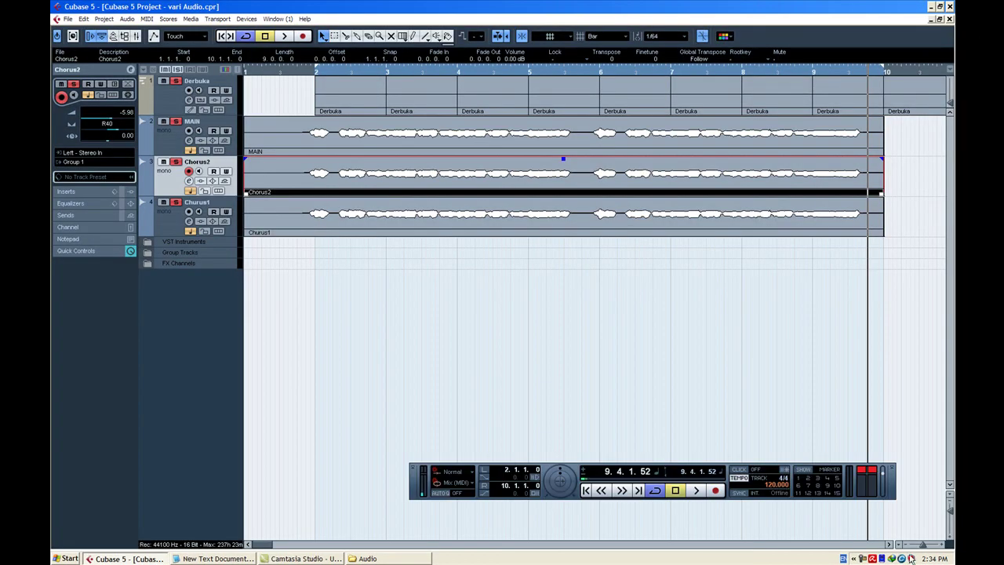